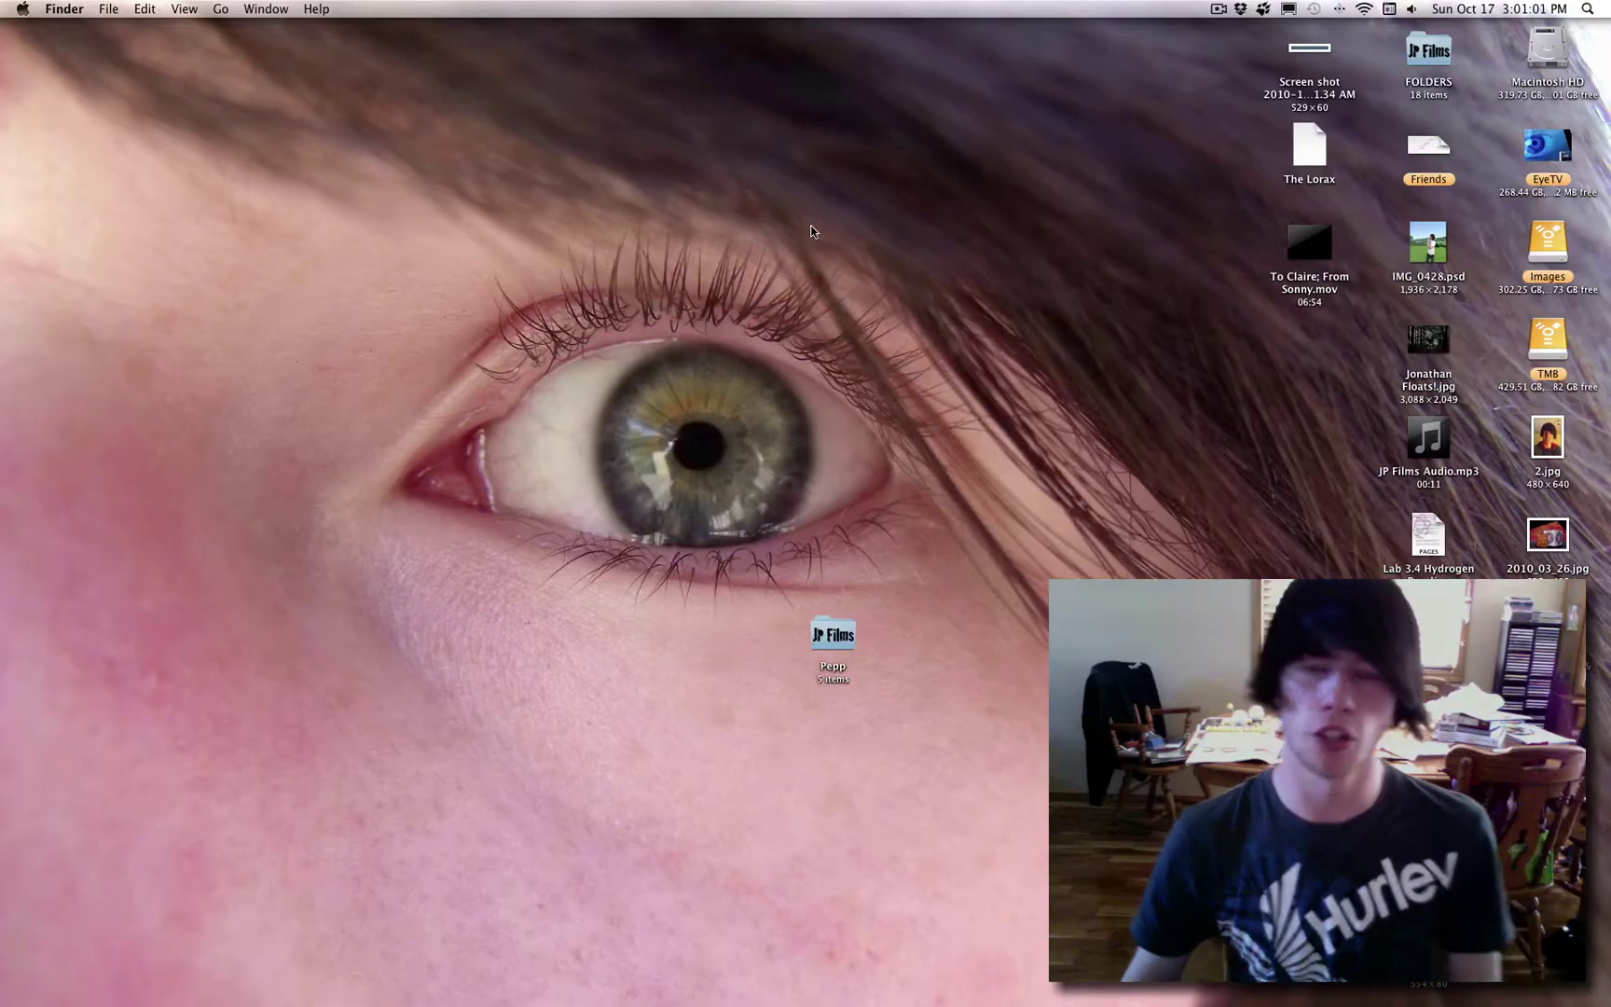
Step: Bring Photoshop to the front from the Dock, showing the red Untitled-1 document
mouse_move(627, 998)
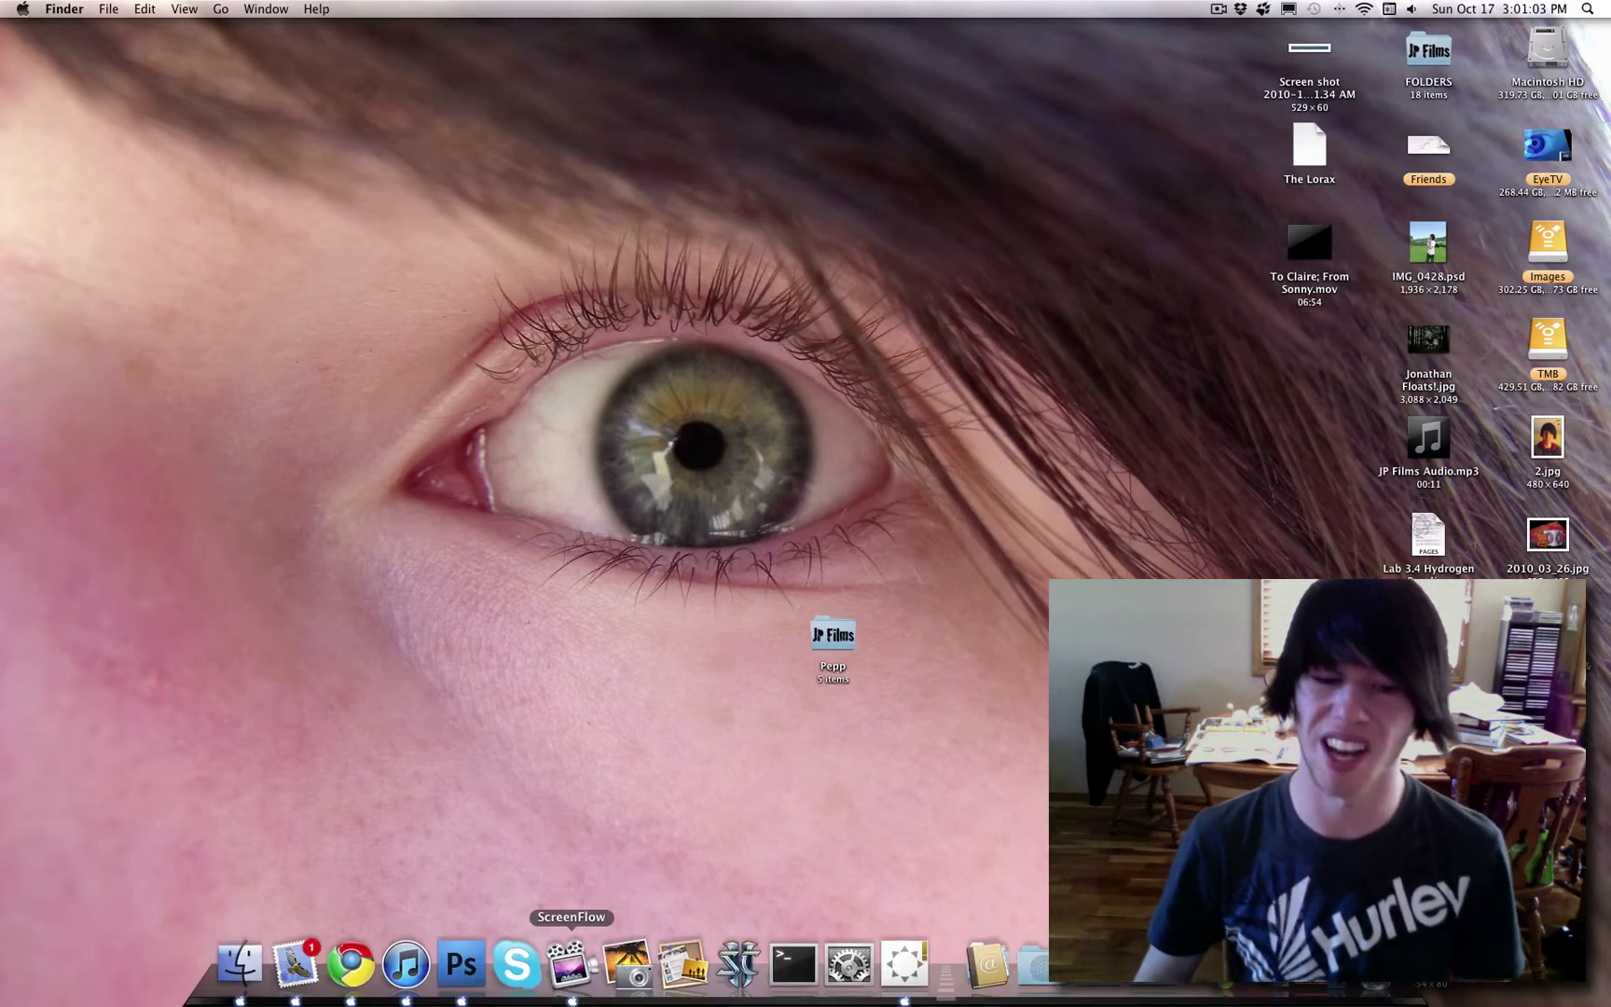
click(482, 985)
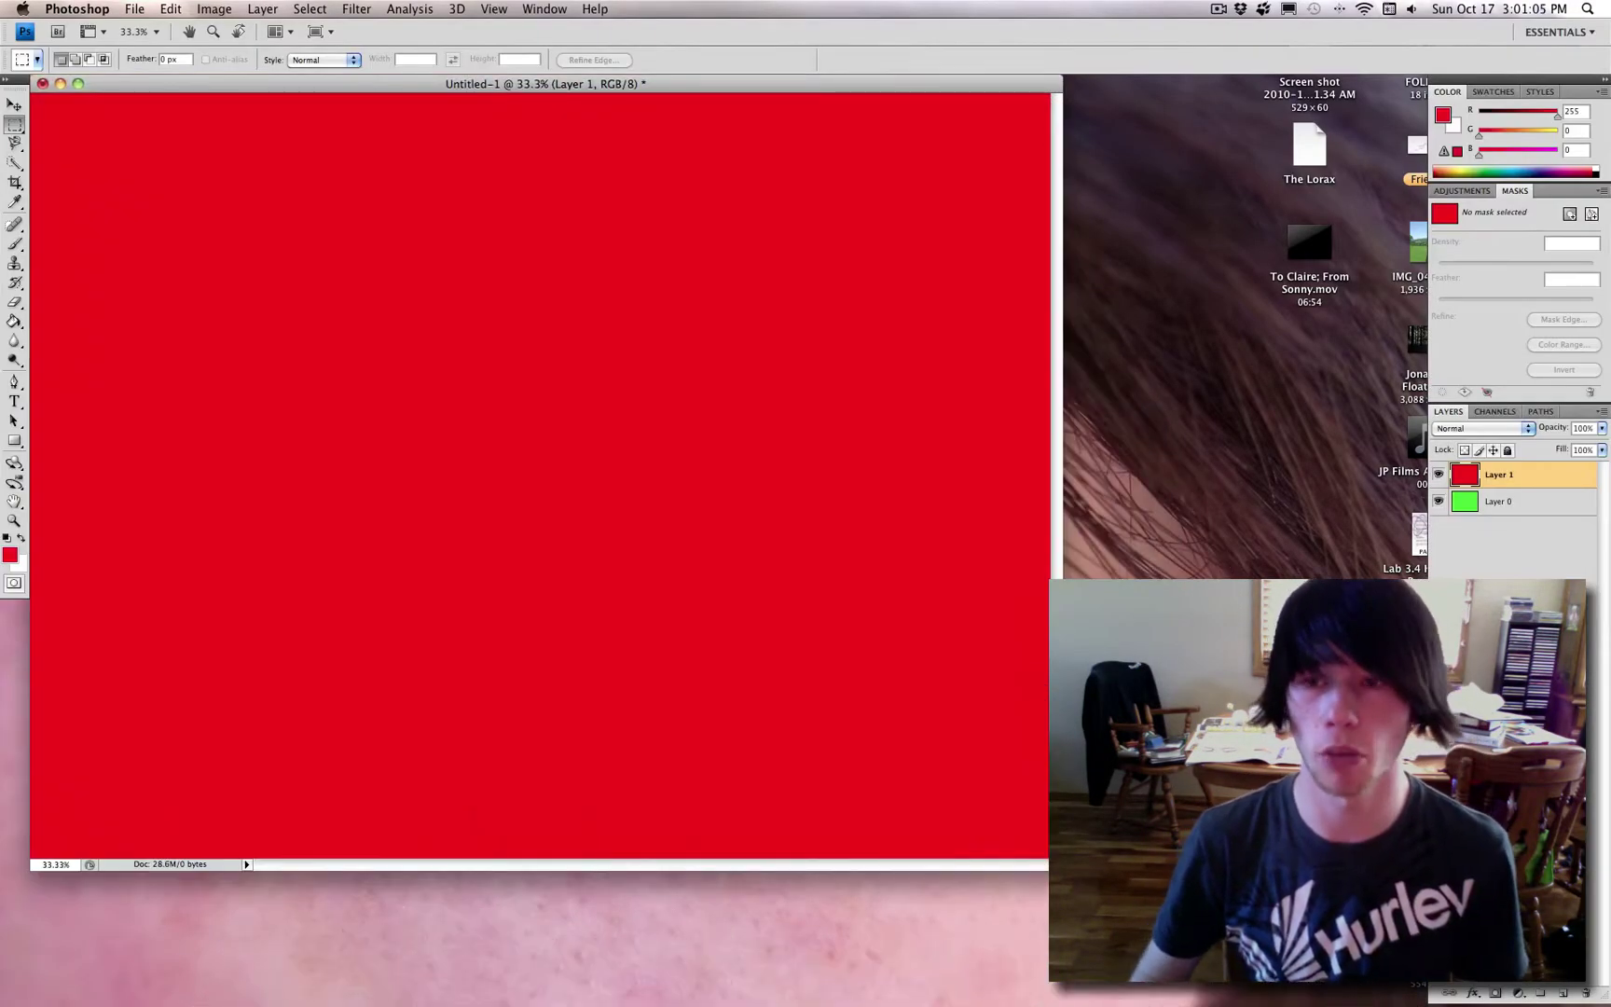
Step: Hide and re-show red Layer 1 over green Layer 0, then switch to the Brush tool
click(1501, 508)
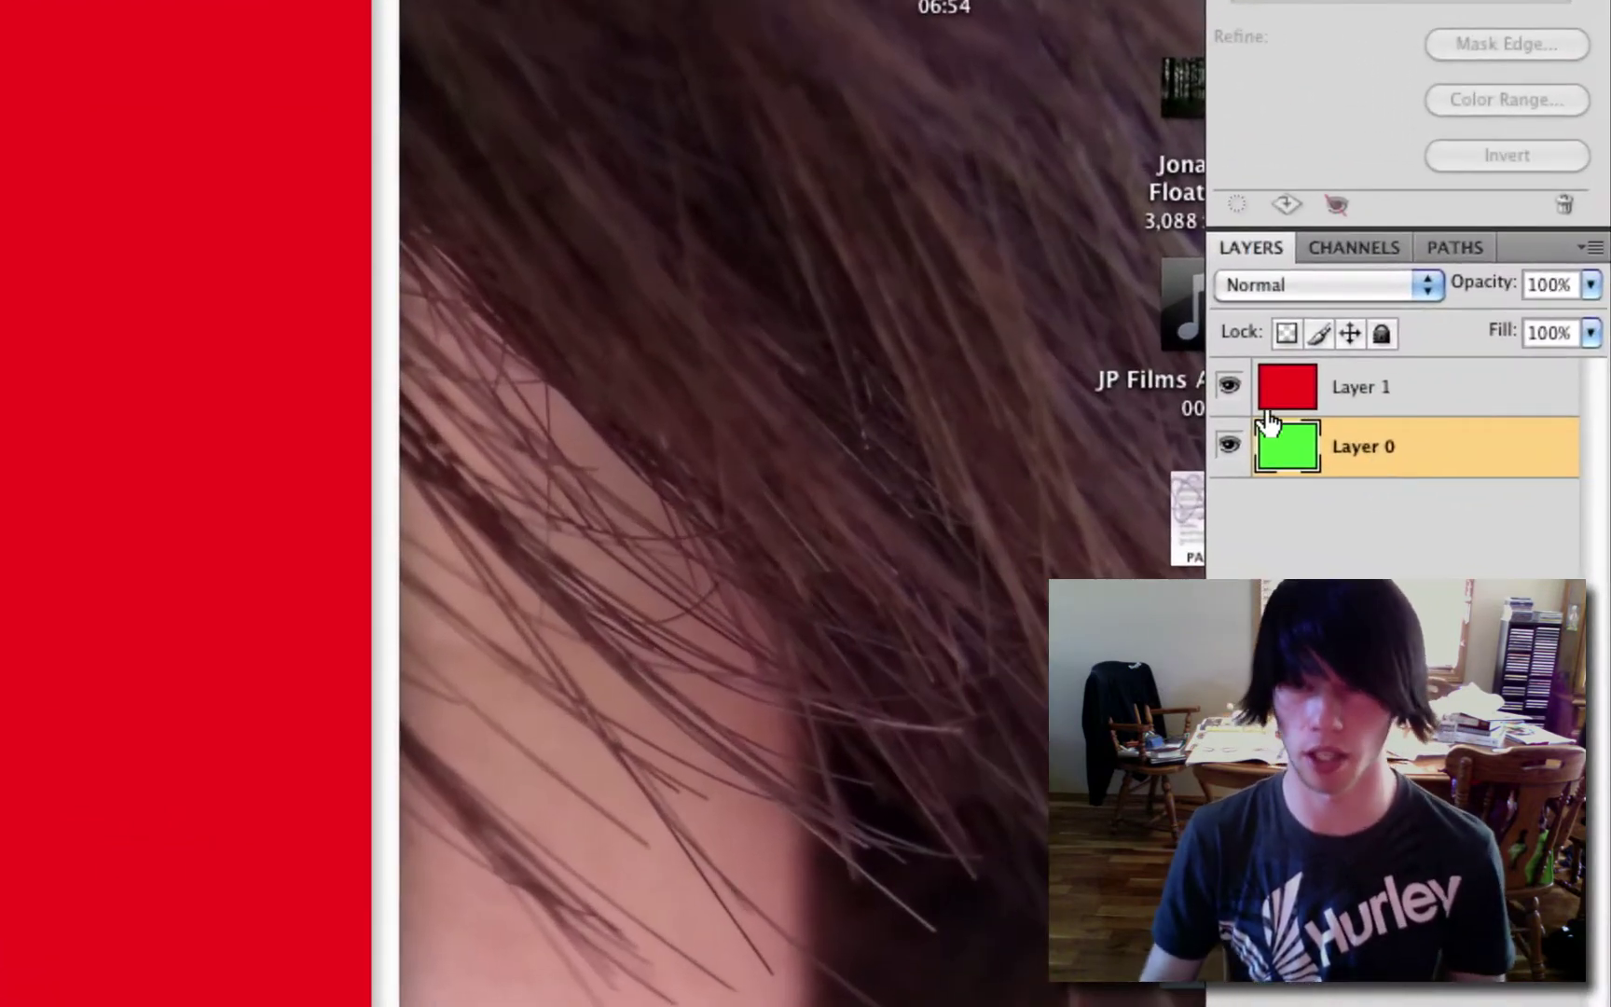
click(1285, 410)
click(1258, 400)
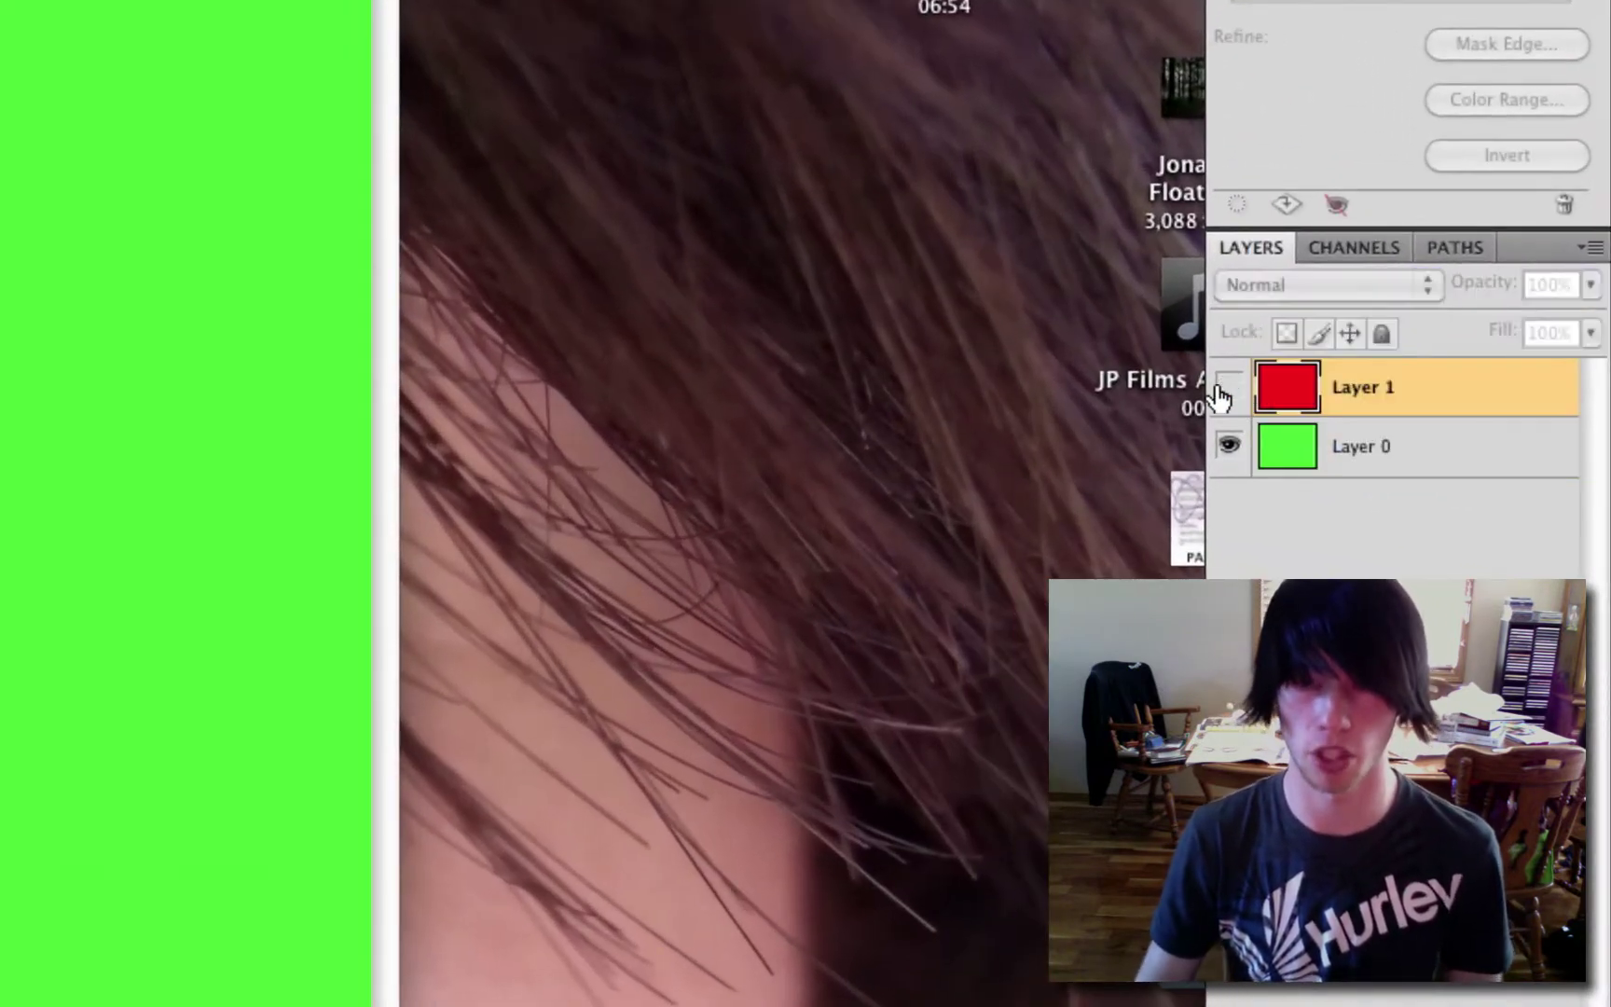
click(1227, 391)
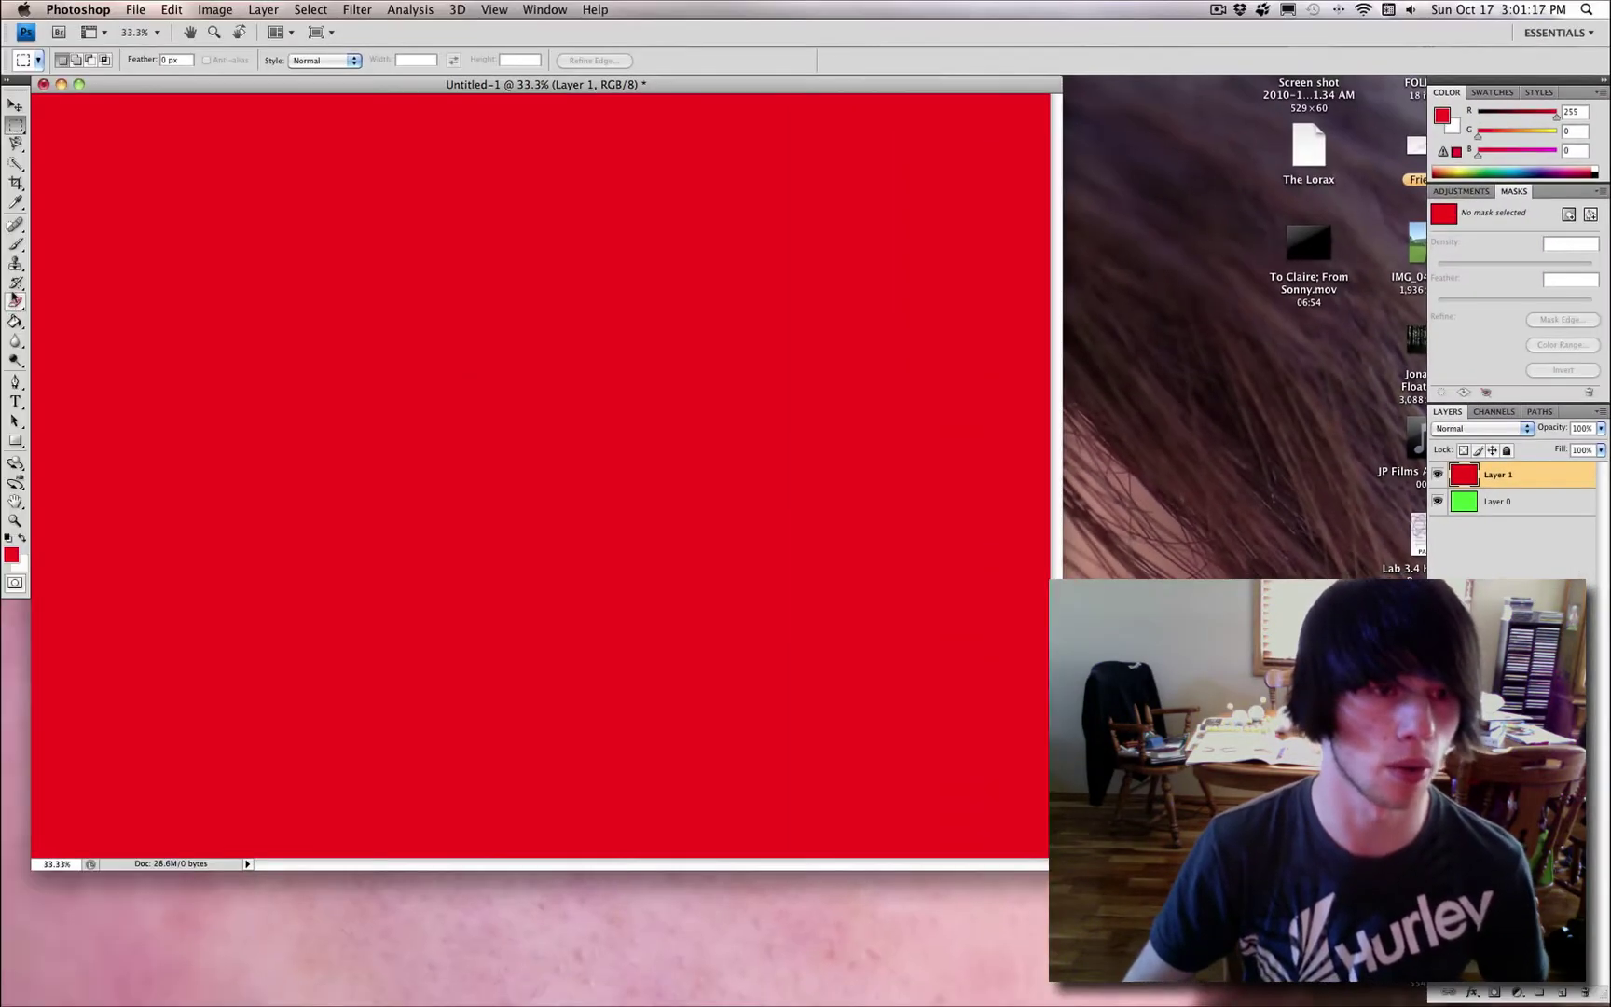
key(b)
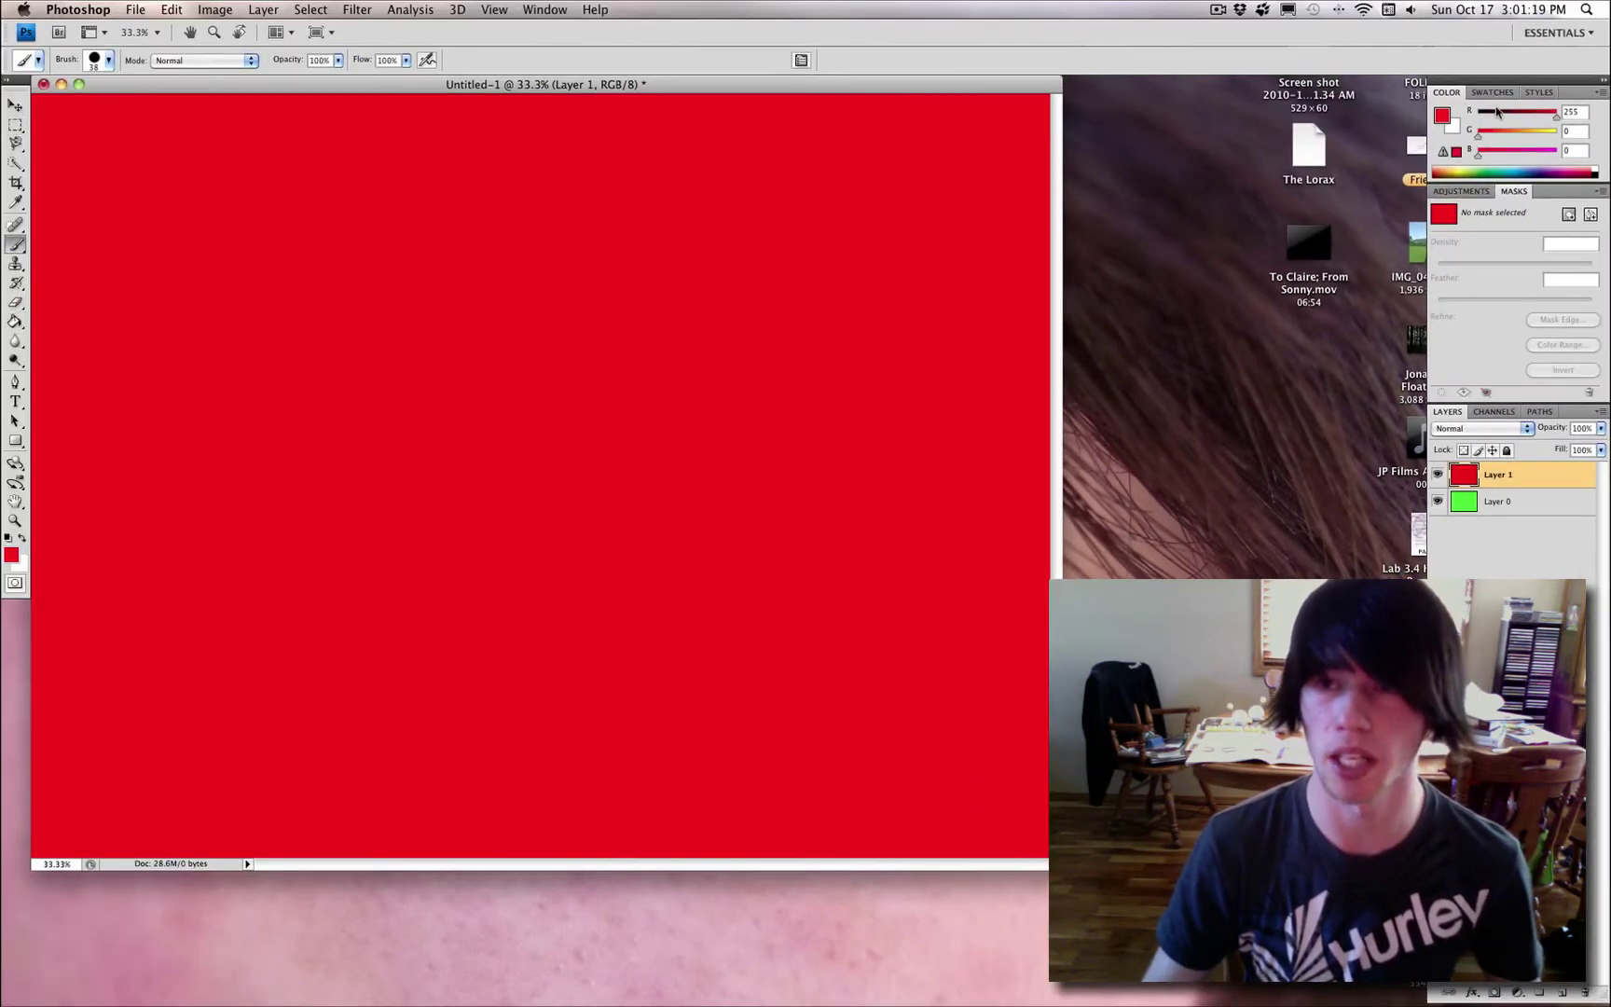
Step: Set the paint colour to black (R 0), brush a slash on Layer 1, and make Layer 0 active
drag(1556, 117, 1371, 130)
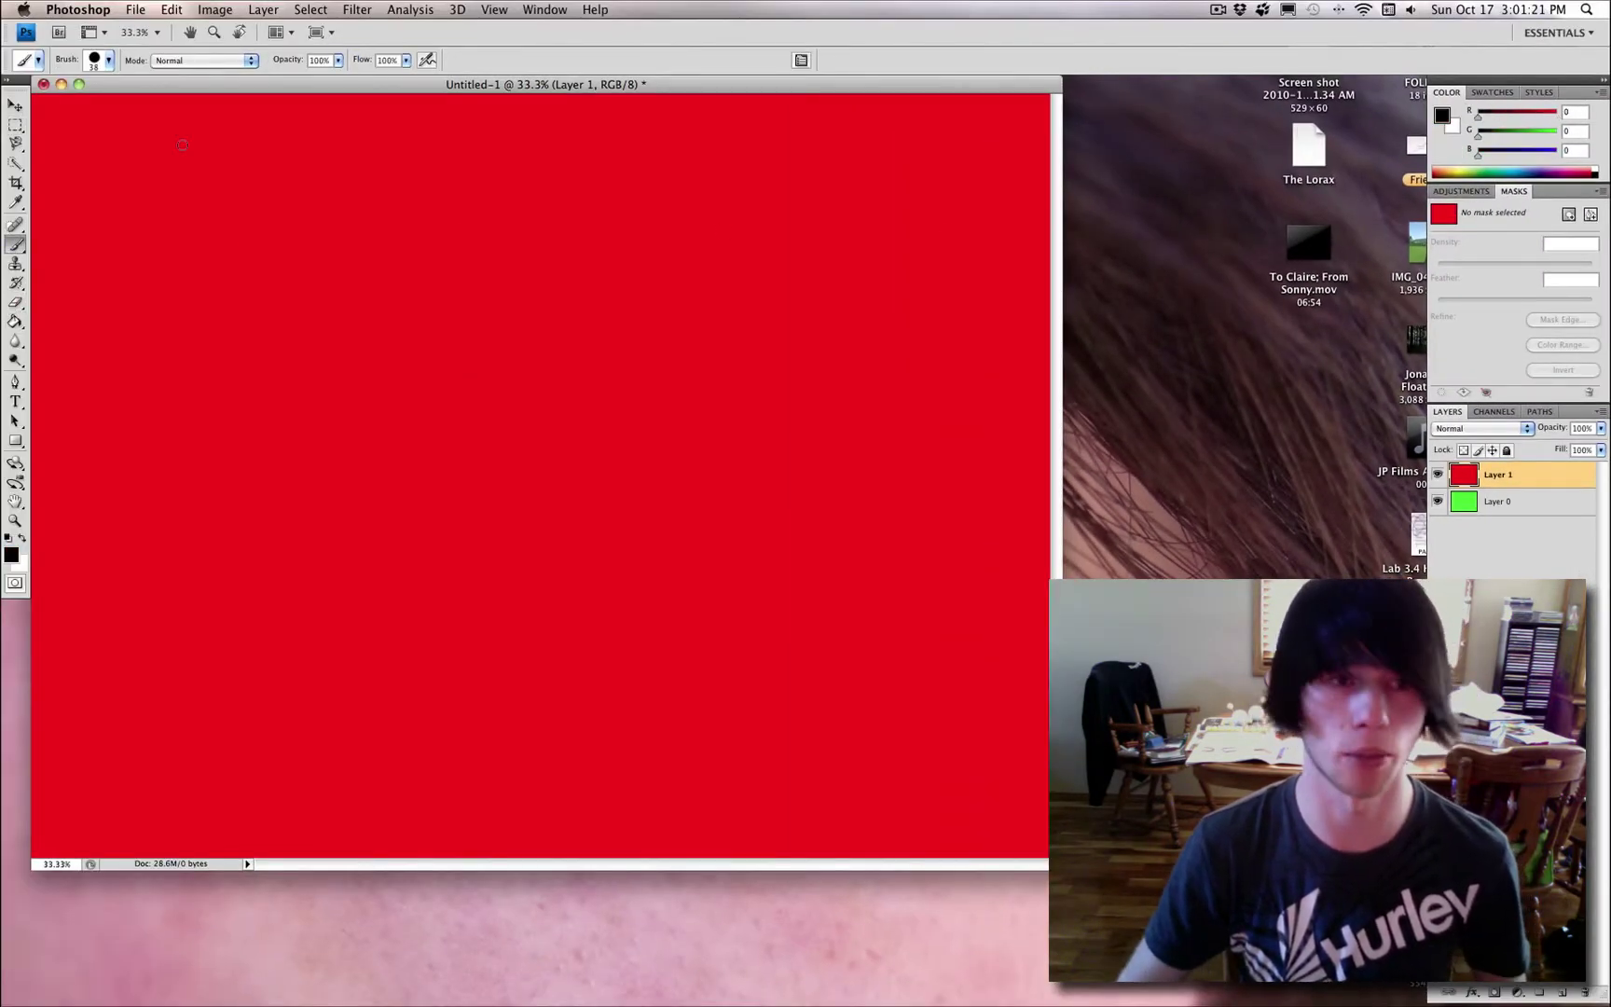
drag(85, 121, 72, 217)
click(1501, 503)
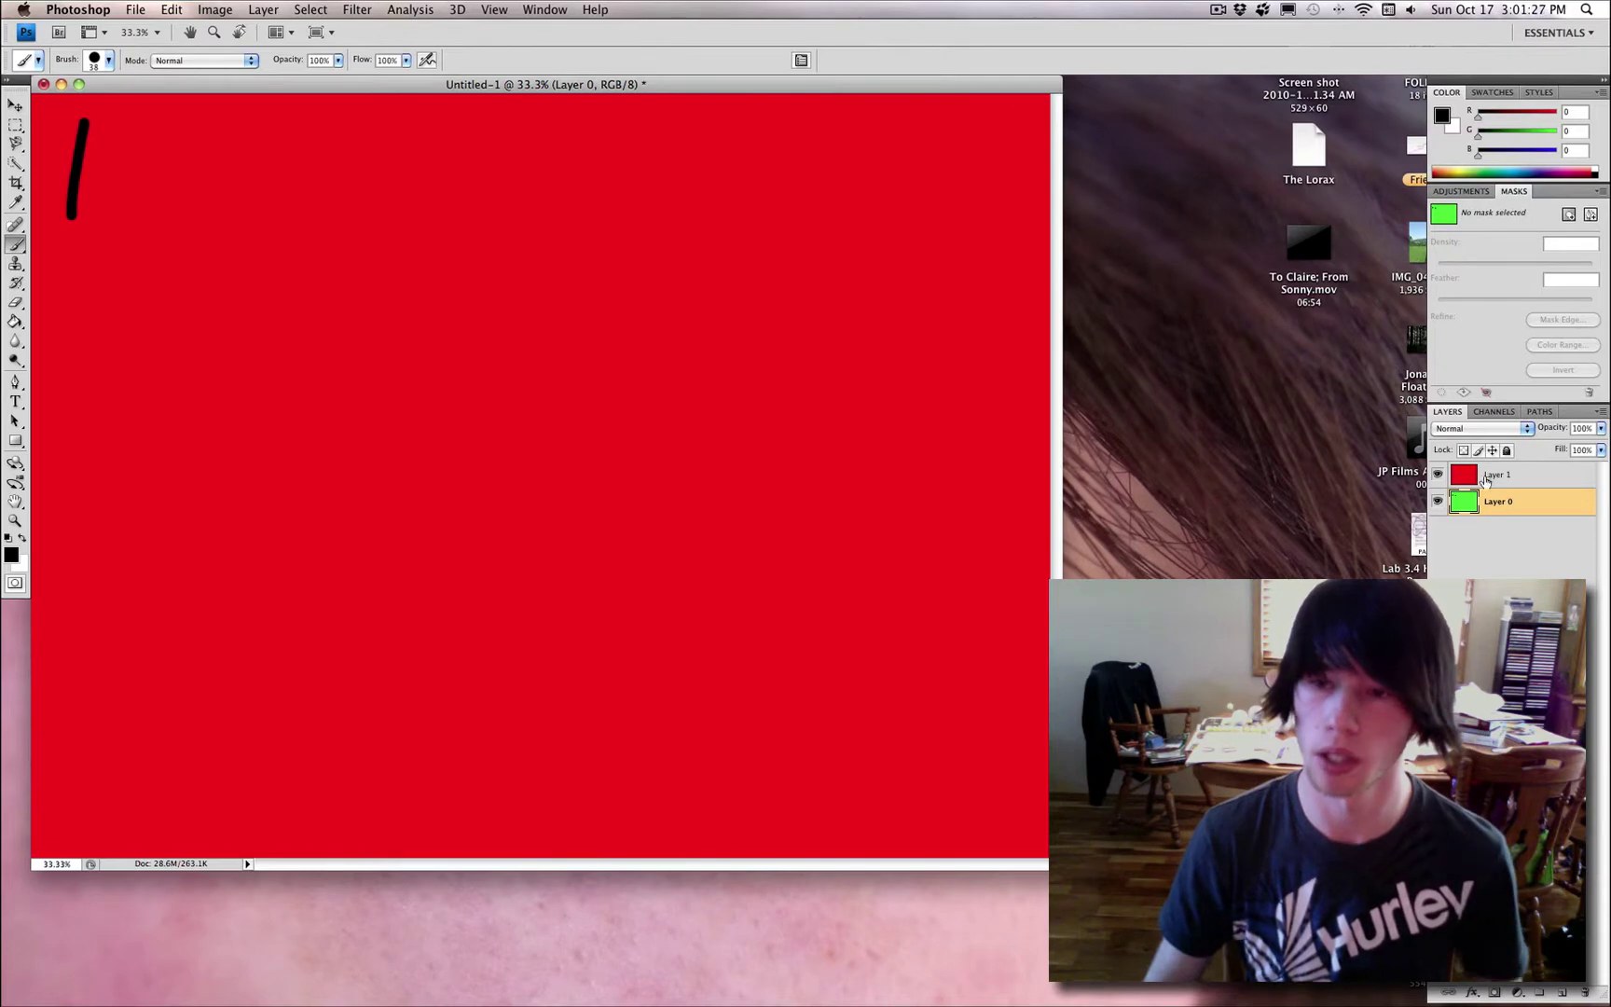
Step: Toggle Layer 1's visibility to check the black 2 on Layer 0, then reselect Layer 1
click(1438, 475)
click(1437, 474)
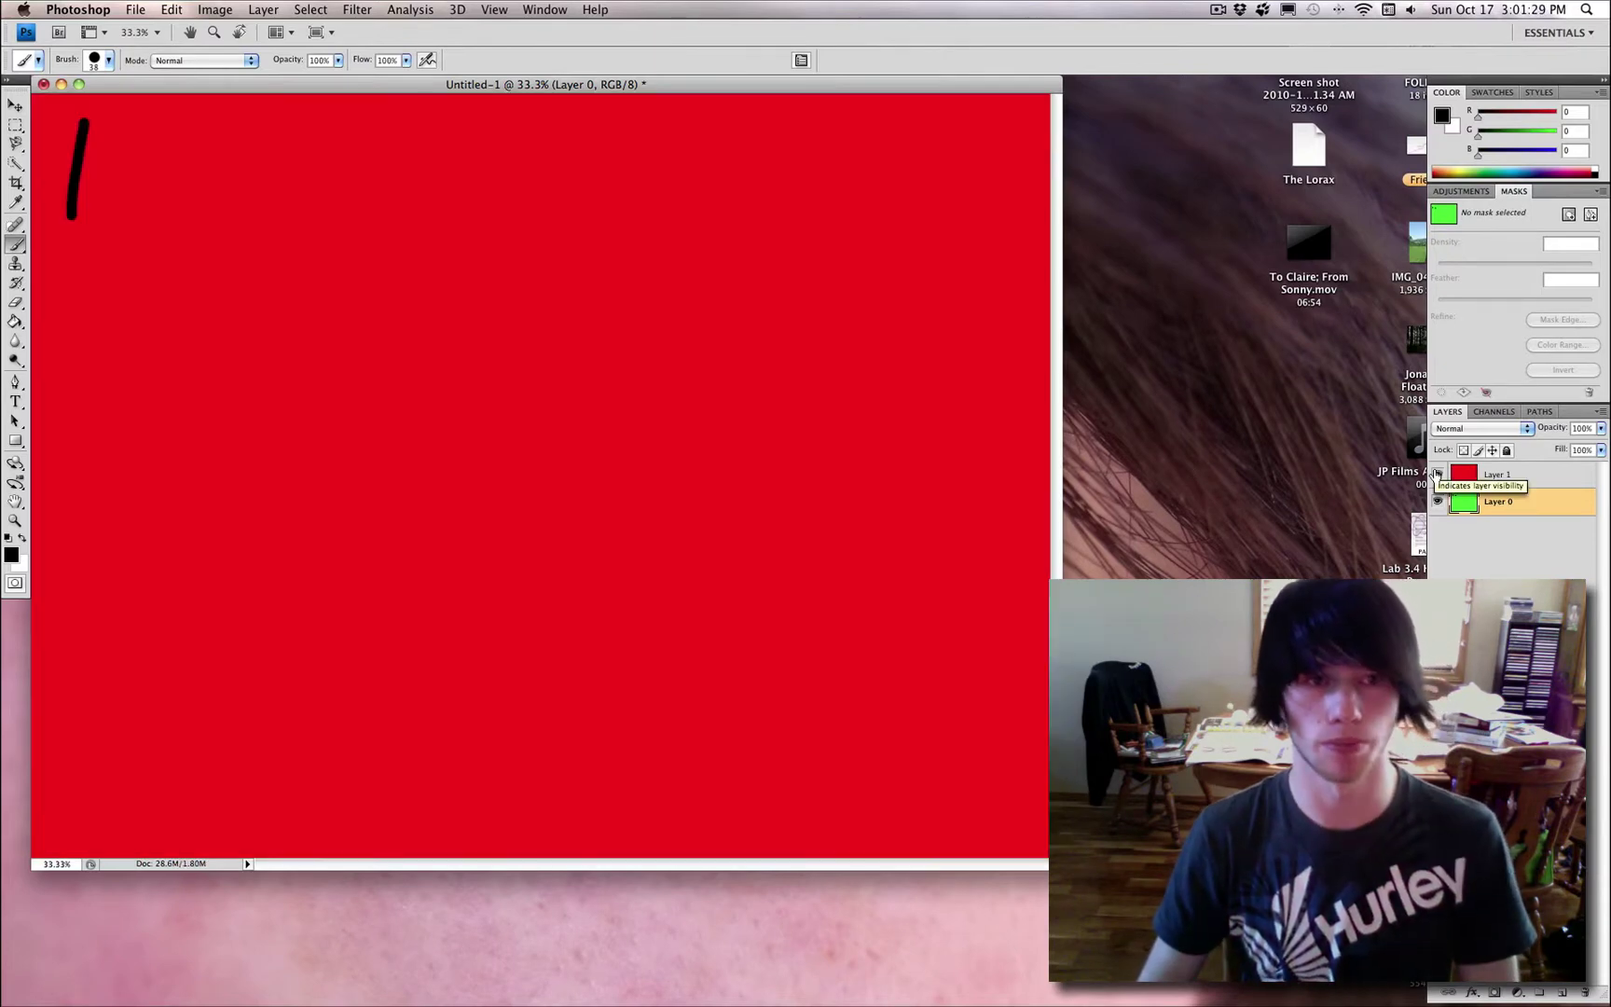
click(1437, 474)
click(1437, 475)
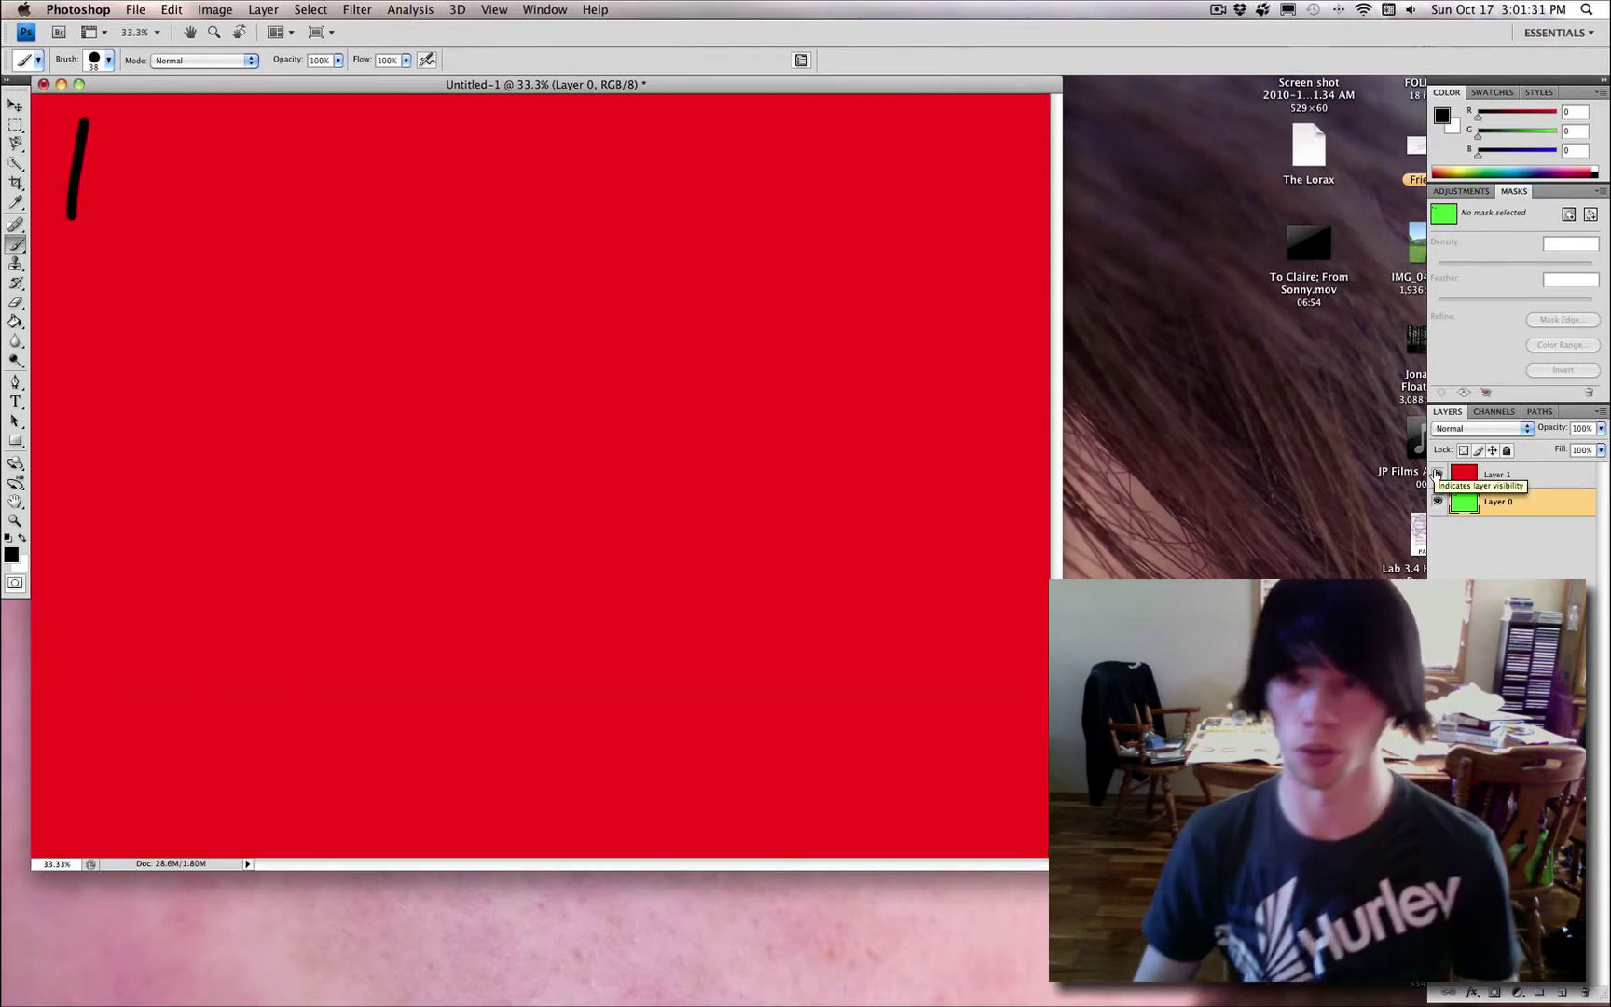
click(1505, 475)
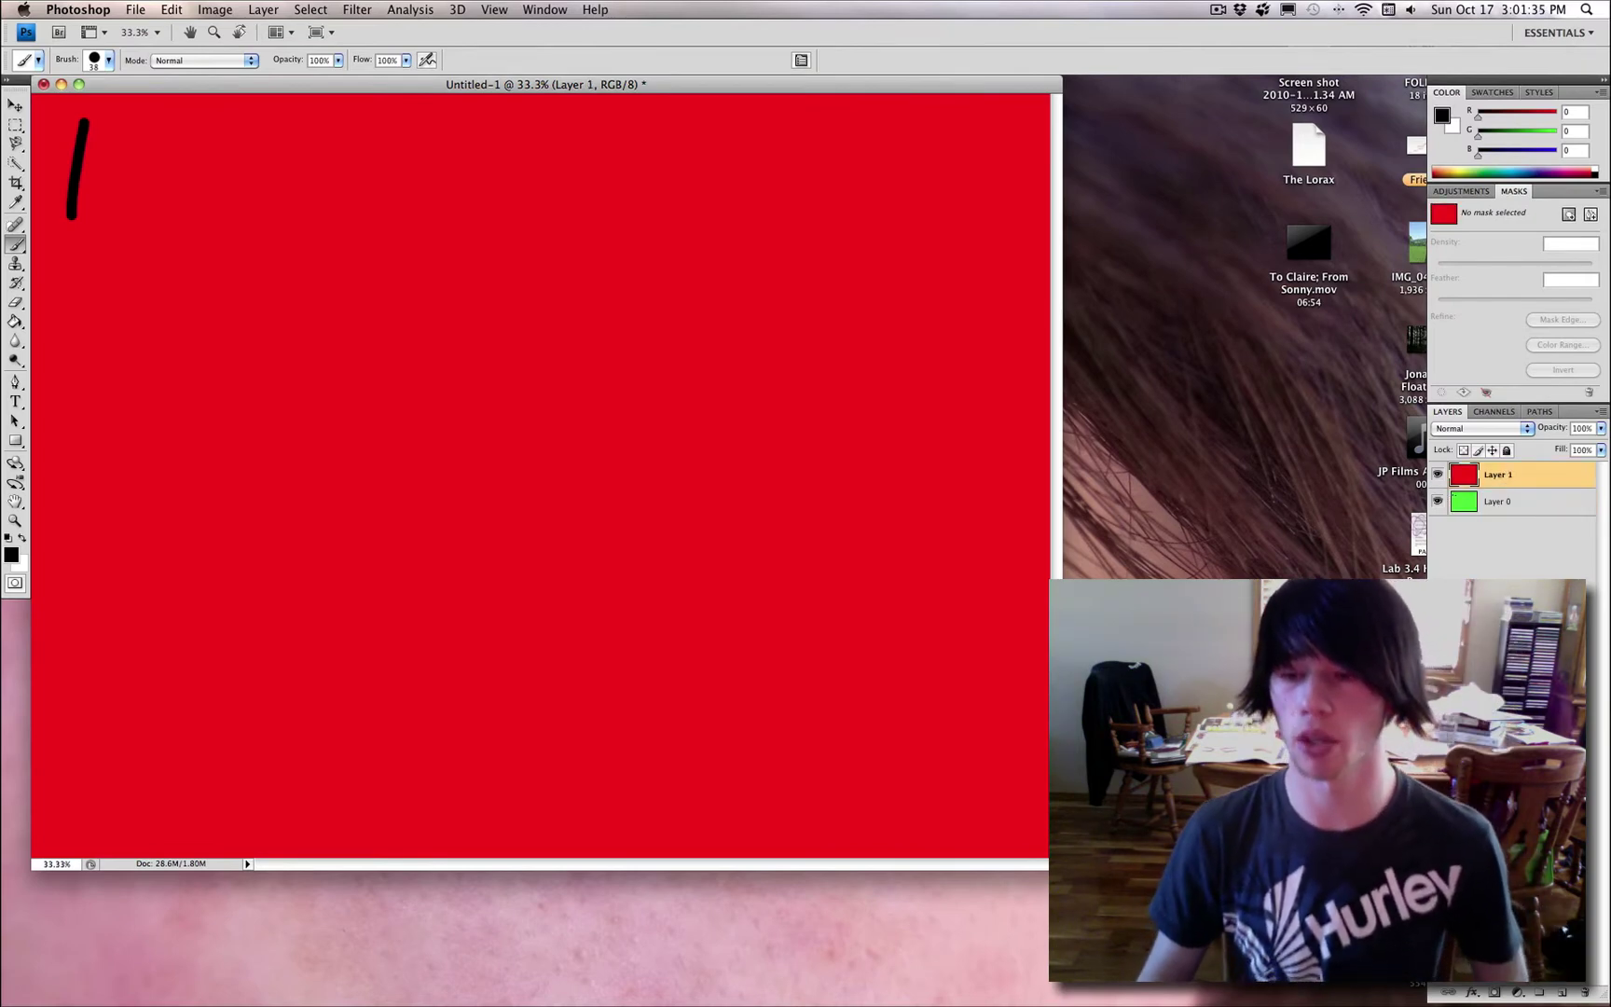
click(16, 124)
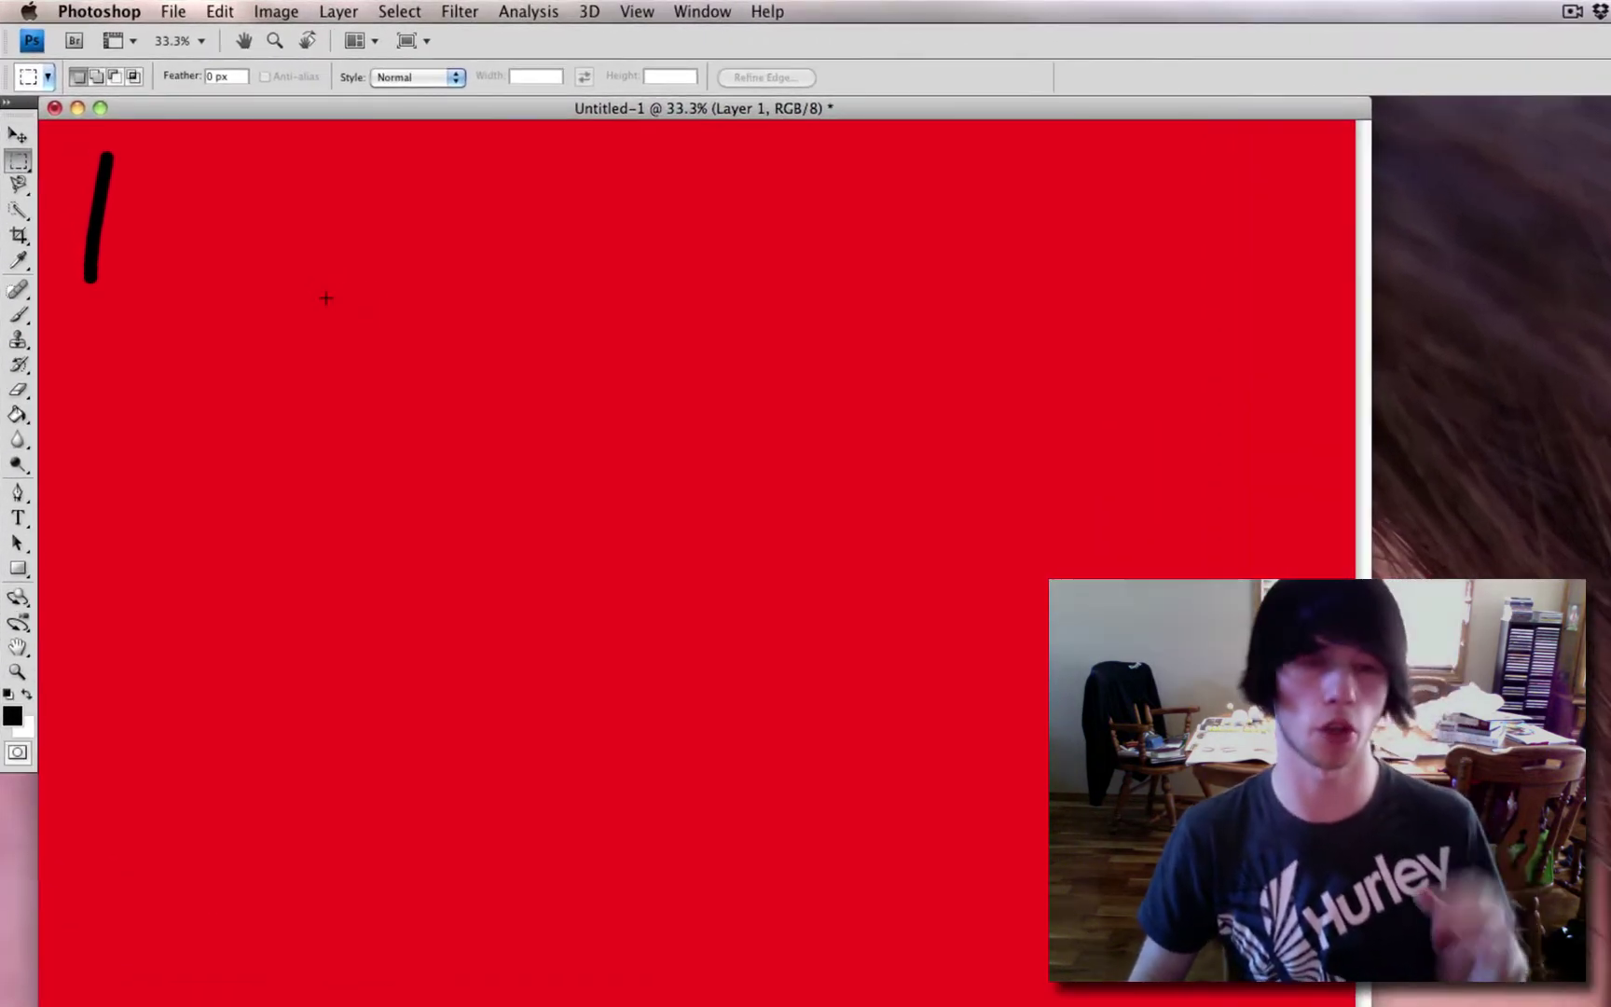
Step: Mask Layer 1 from two rectangular selections so green Layer 0 and its 2 show through
drag(464, 440, 464, 440)
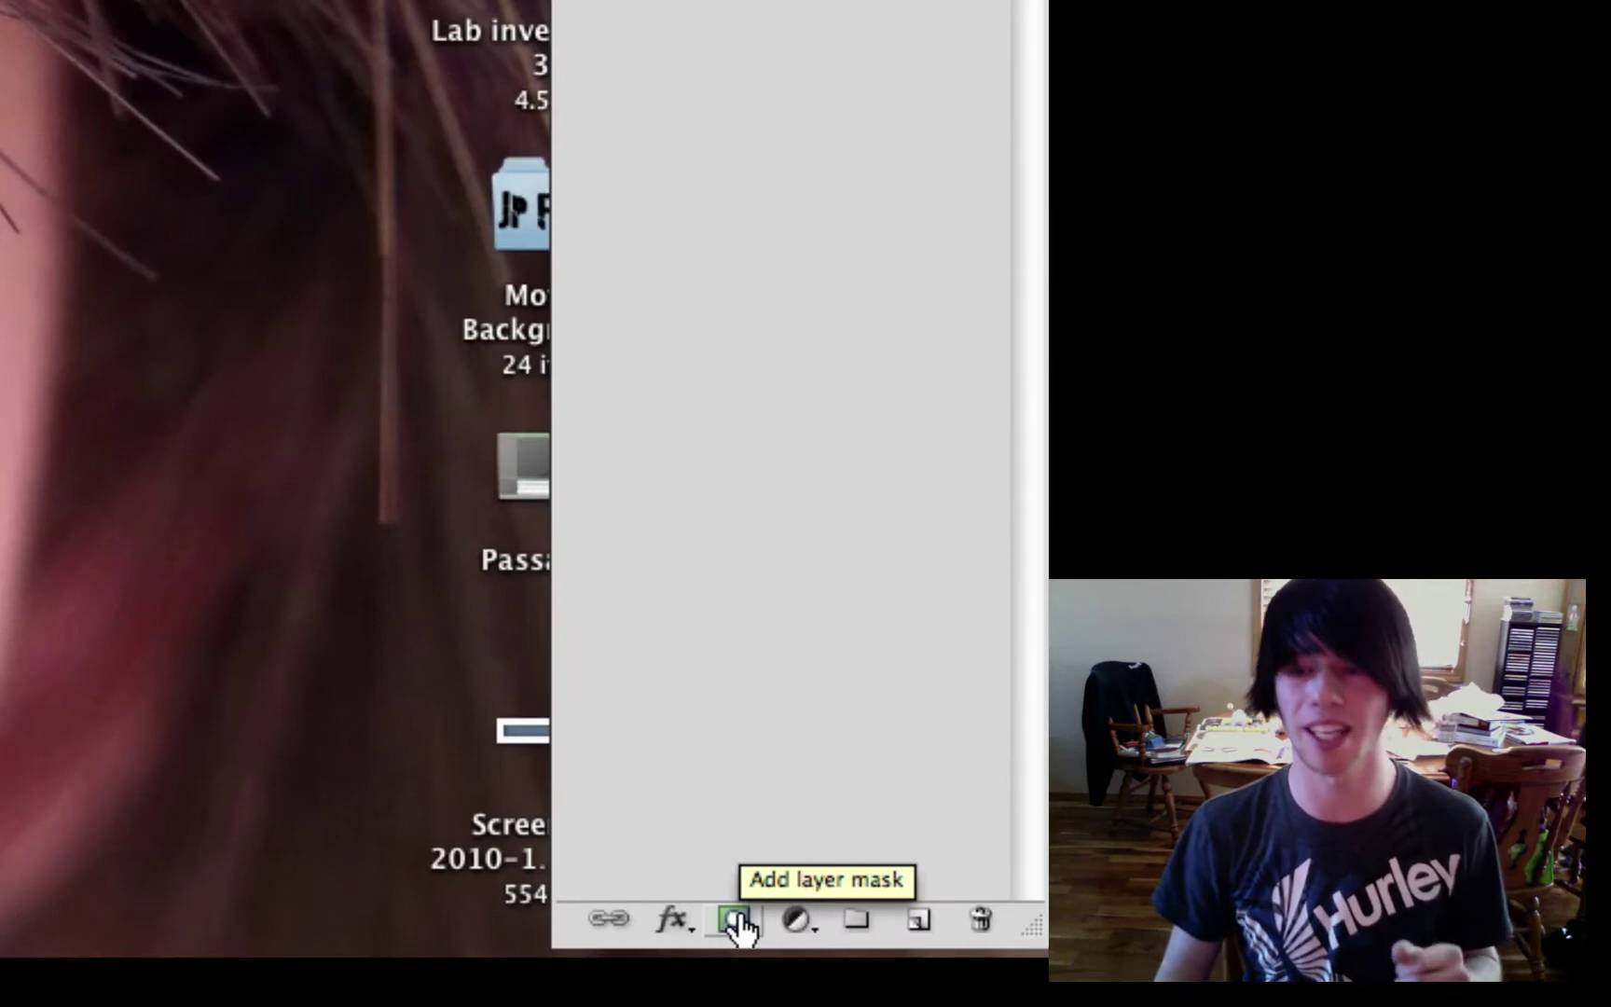
click(735, 923)
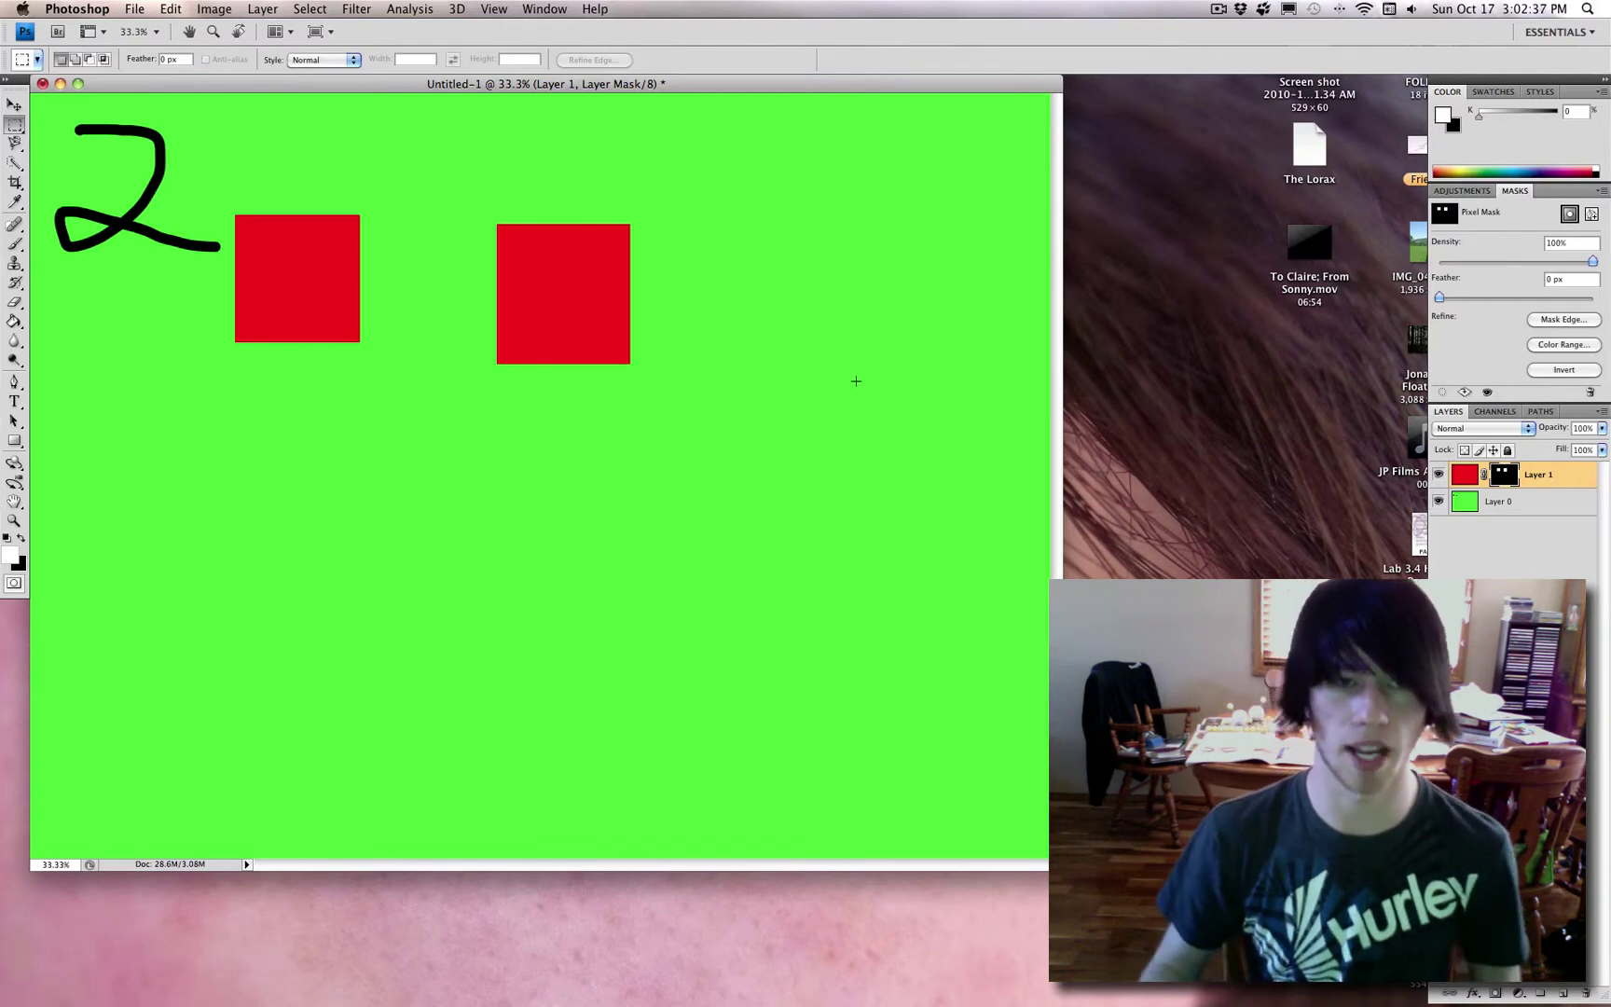
Step: Close Untitled-1 without saving and open the Pepp folder in Finder
click(42, 83)
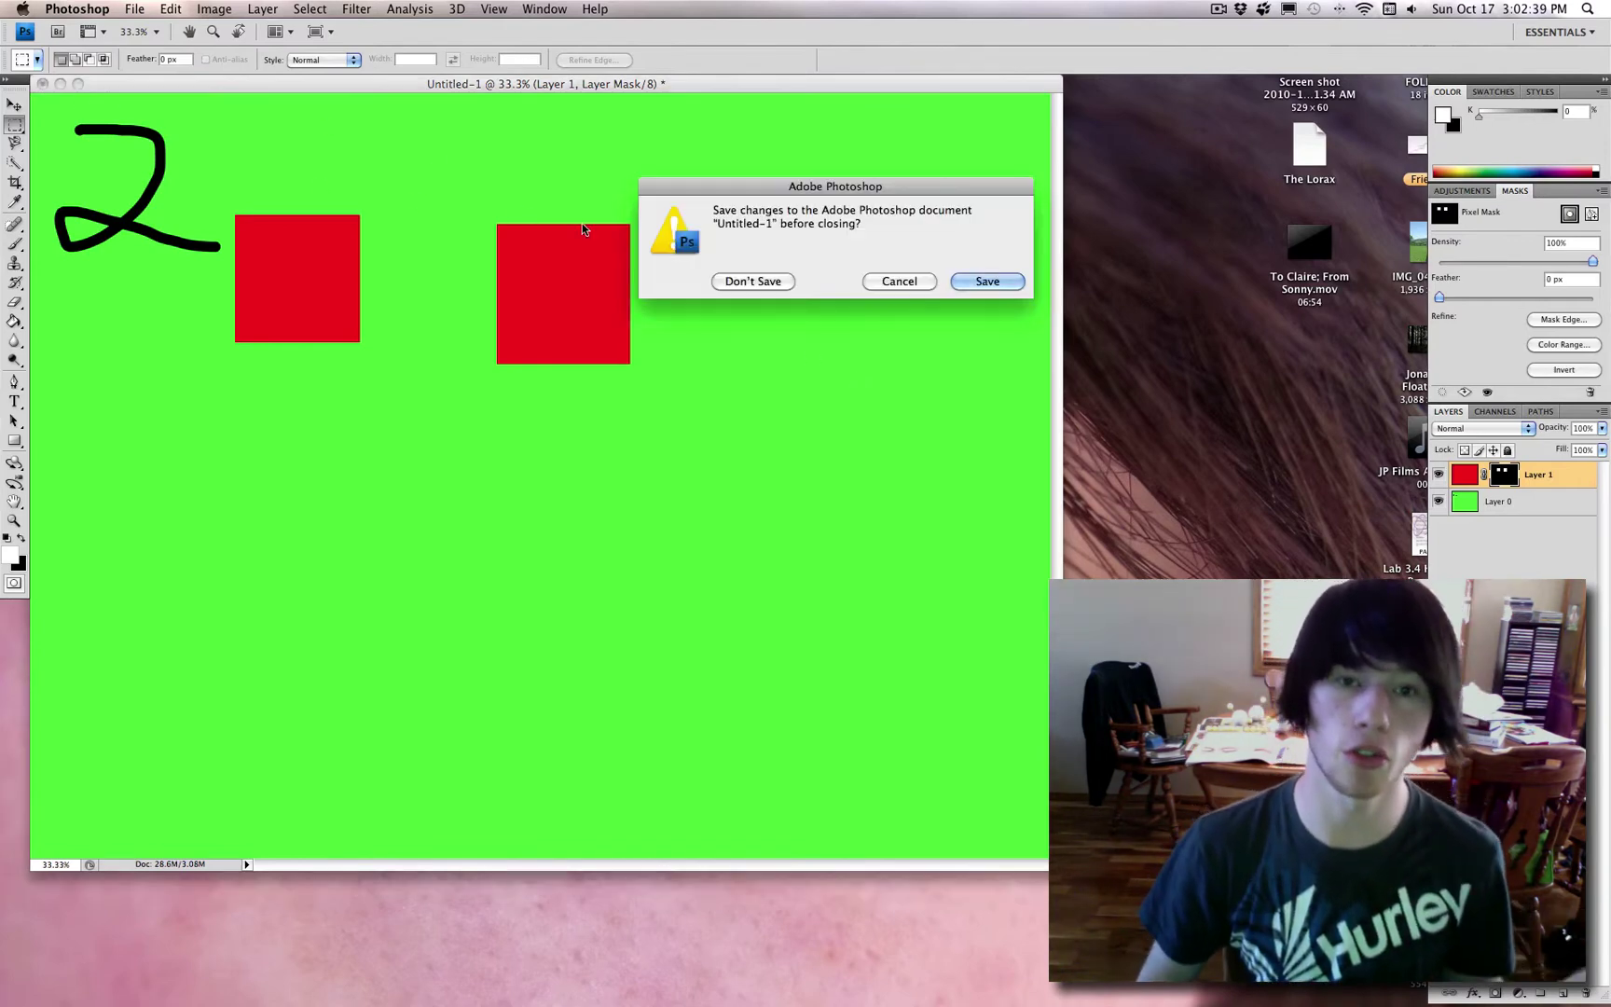
click(752, 282)
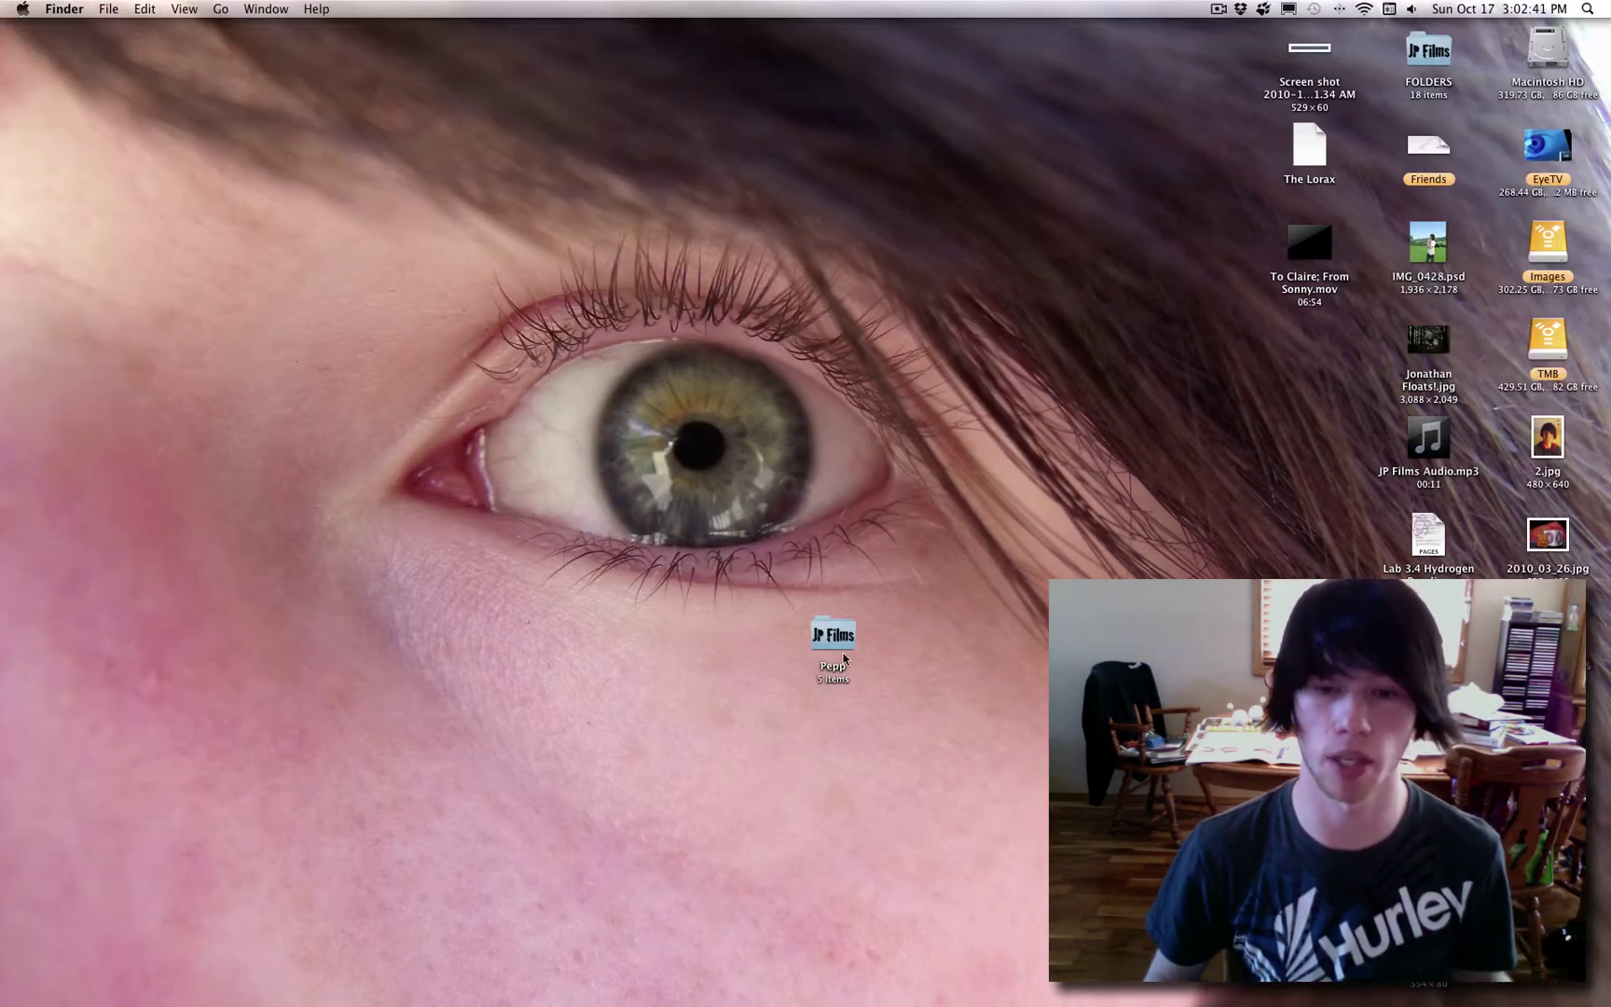
double_click(839, 641)
Step: Preview DSCF3301.JPG and DSCF3307.JPG with Quick Look
click(712, 496)
key(space)
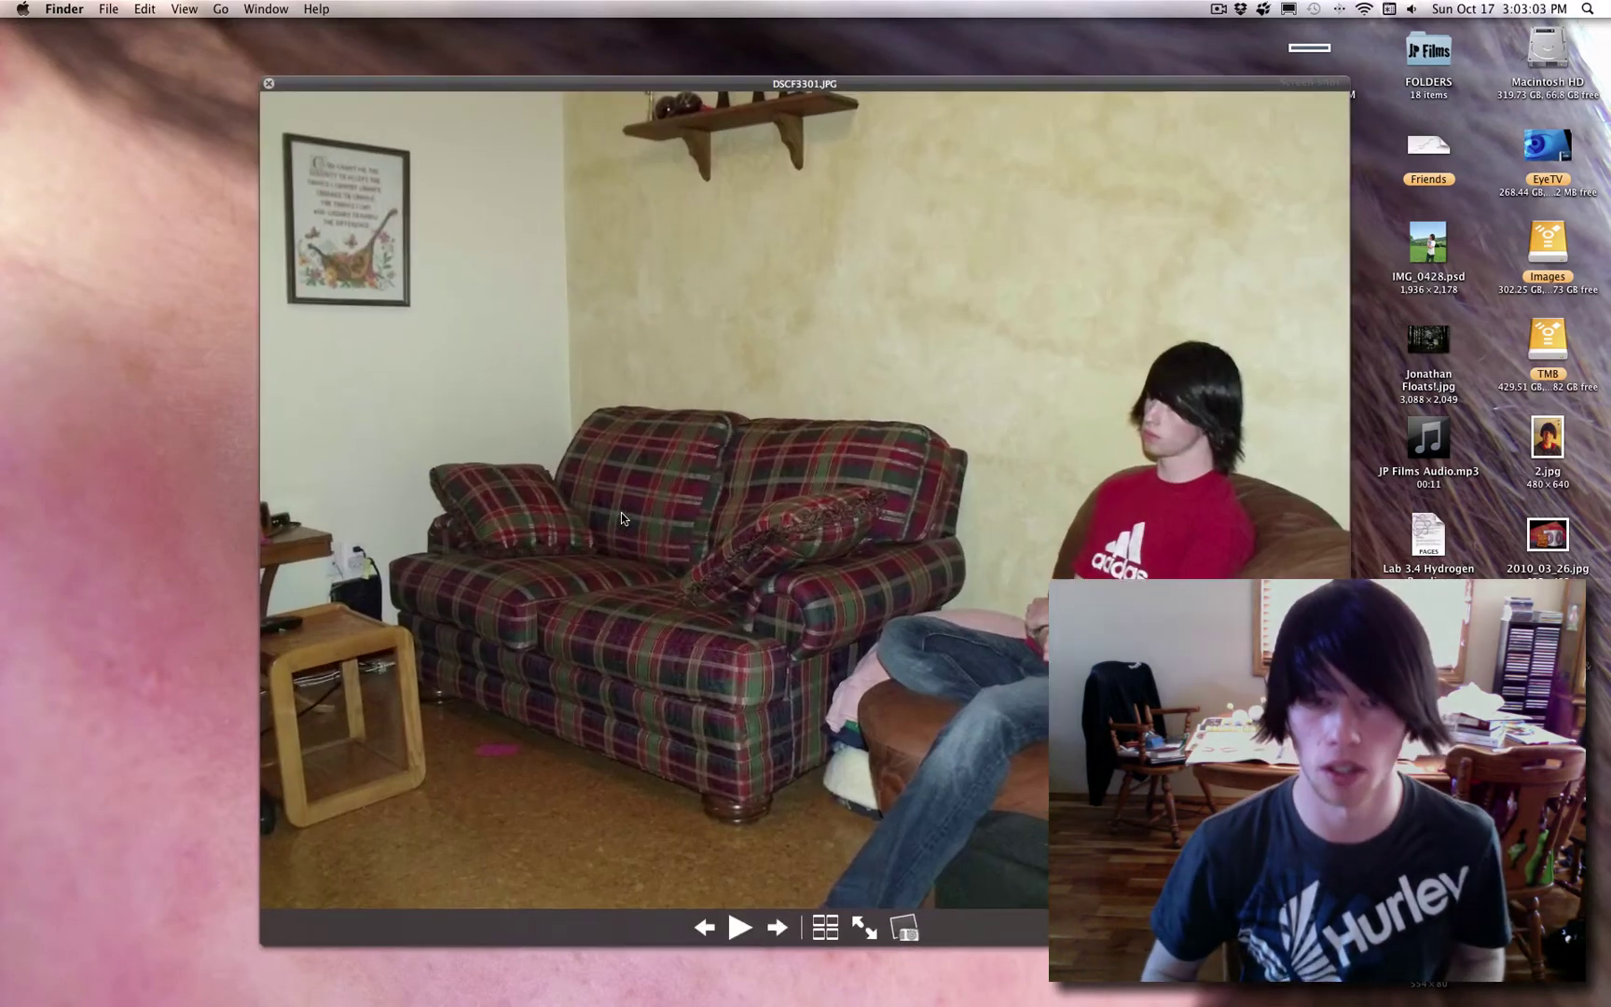
key(Right)
key(Left)
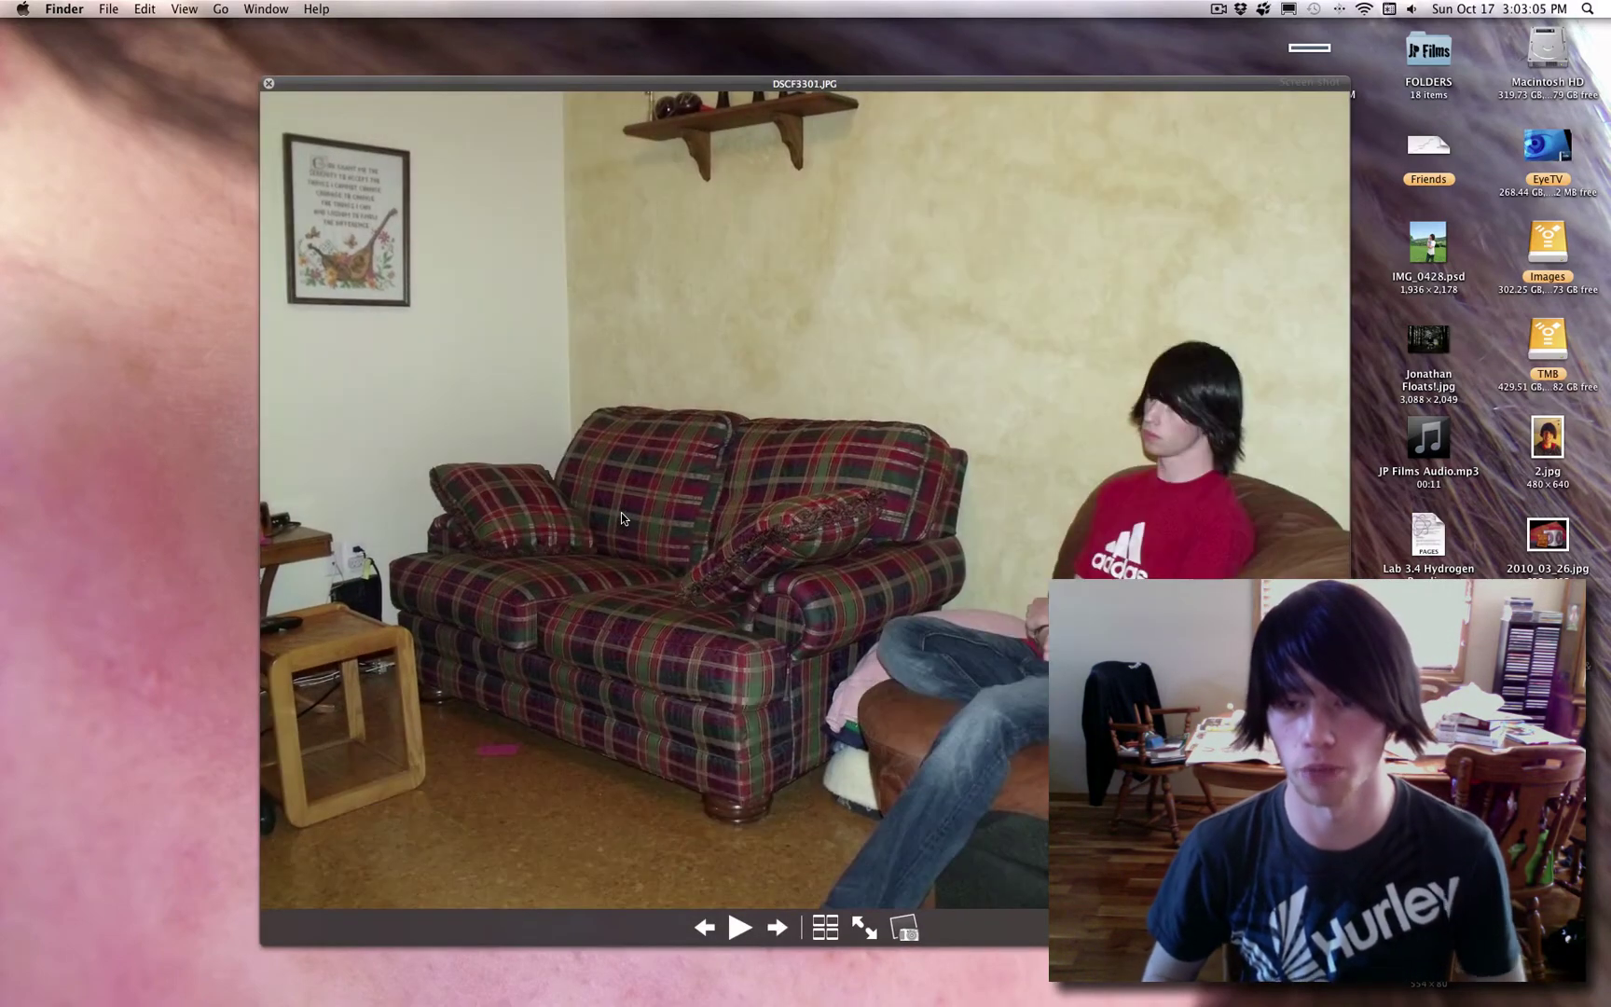
key(Right)
key(Right)
key(Right)
key(space)
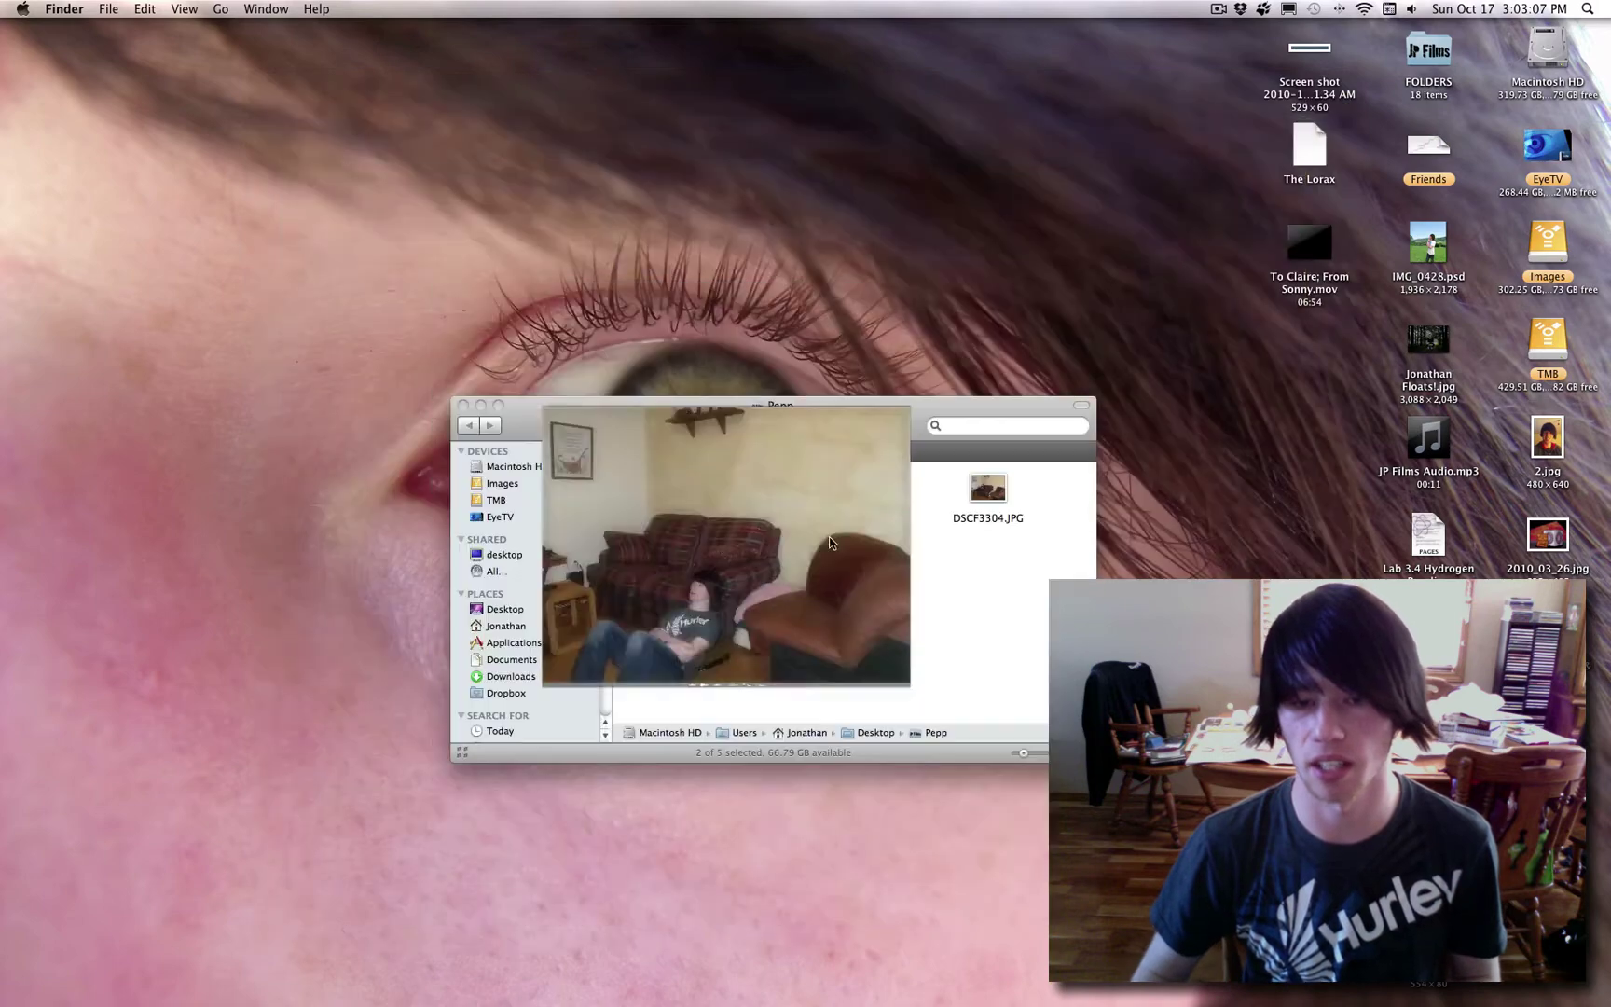
Step: Open DSCF3301.JPG and DSCF3307.JPG in Photoshop, put DSCF3301 first, and unlock its Background layer
drag(691, 564, 501, 984)
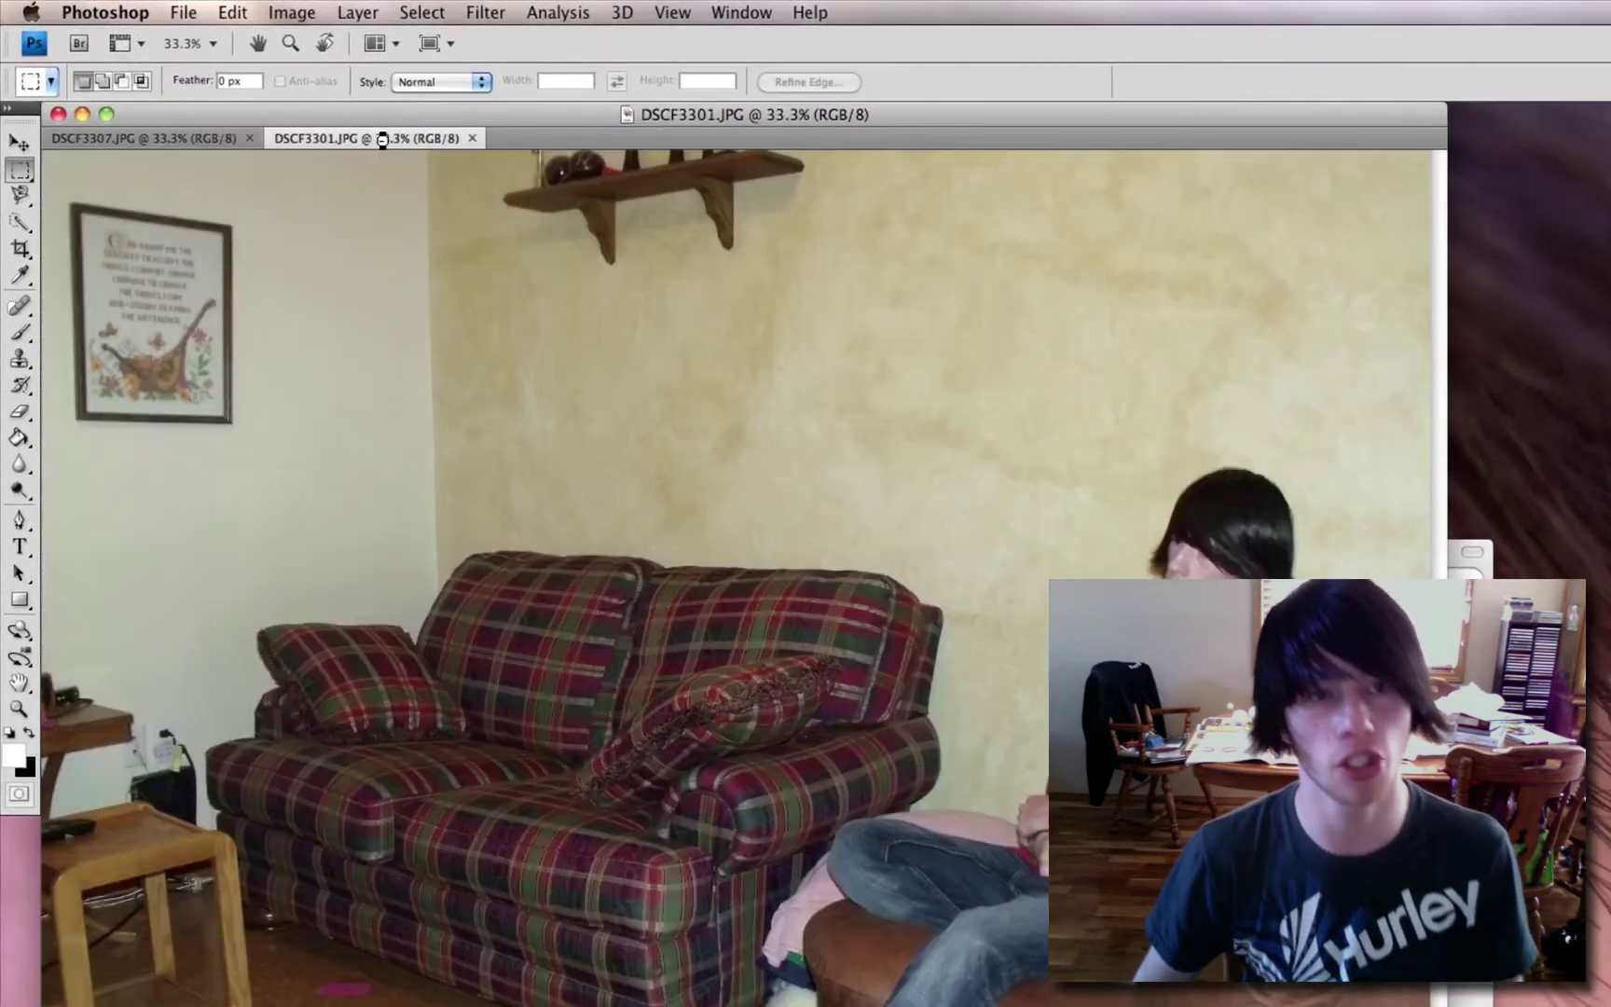
click(194, 136)
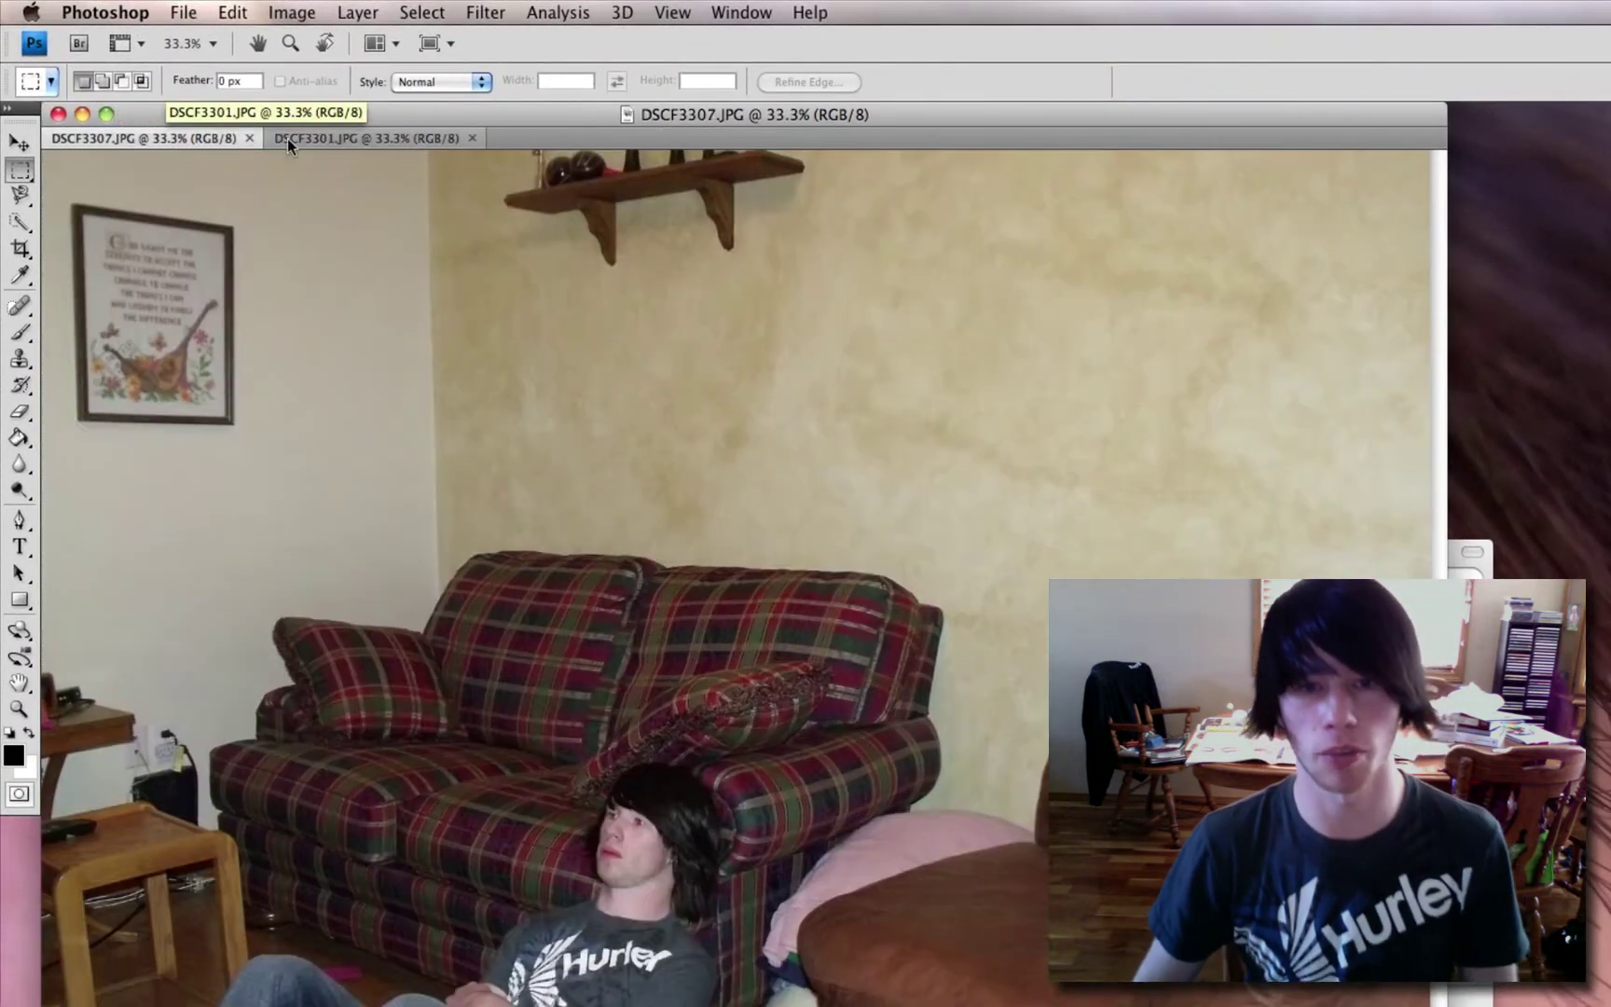
click(355, 142)
click(150, 142)
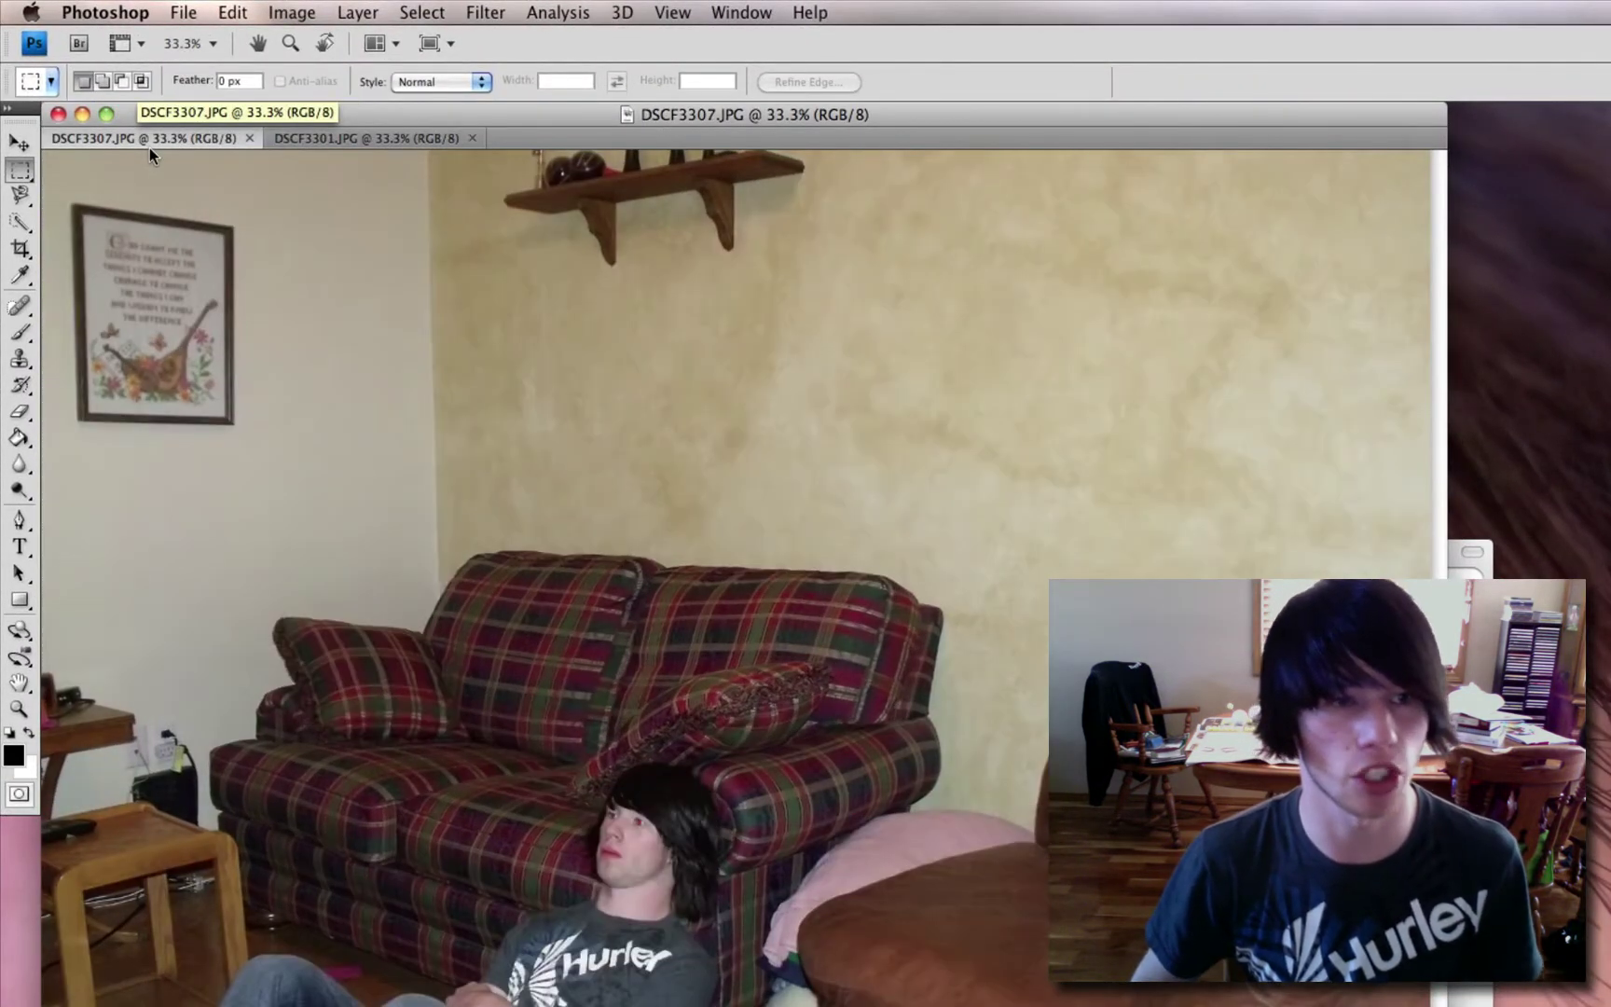
click(378, 136)
drag(342, 136, 110, 141)
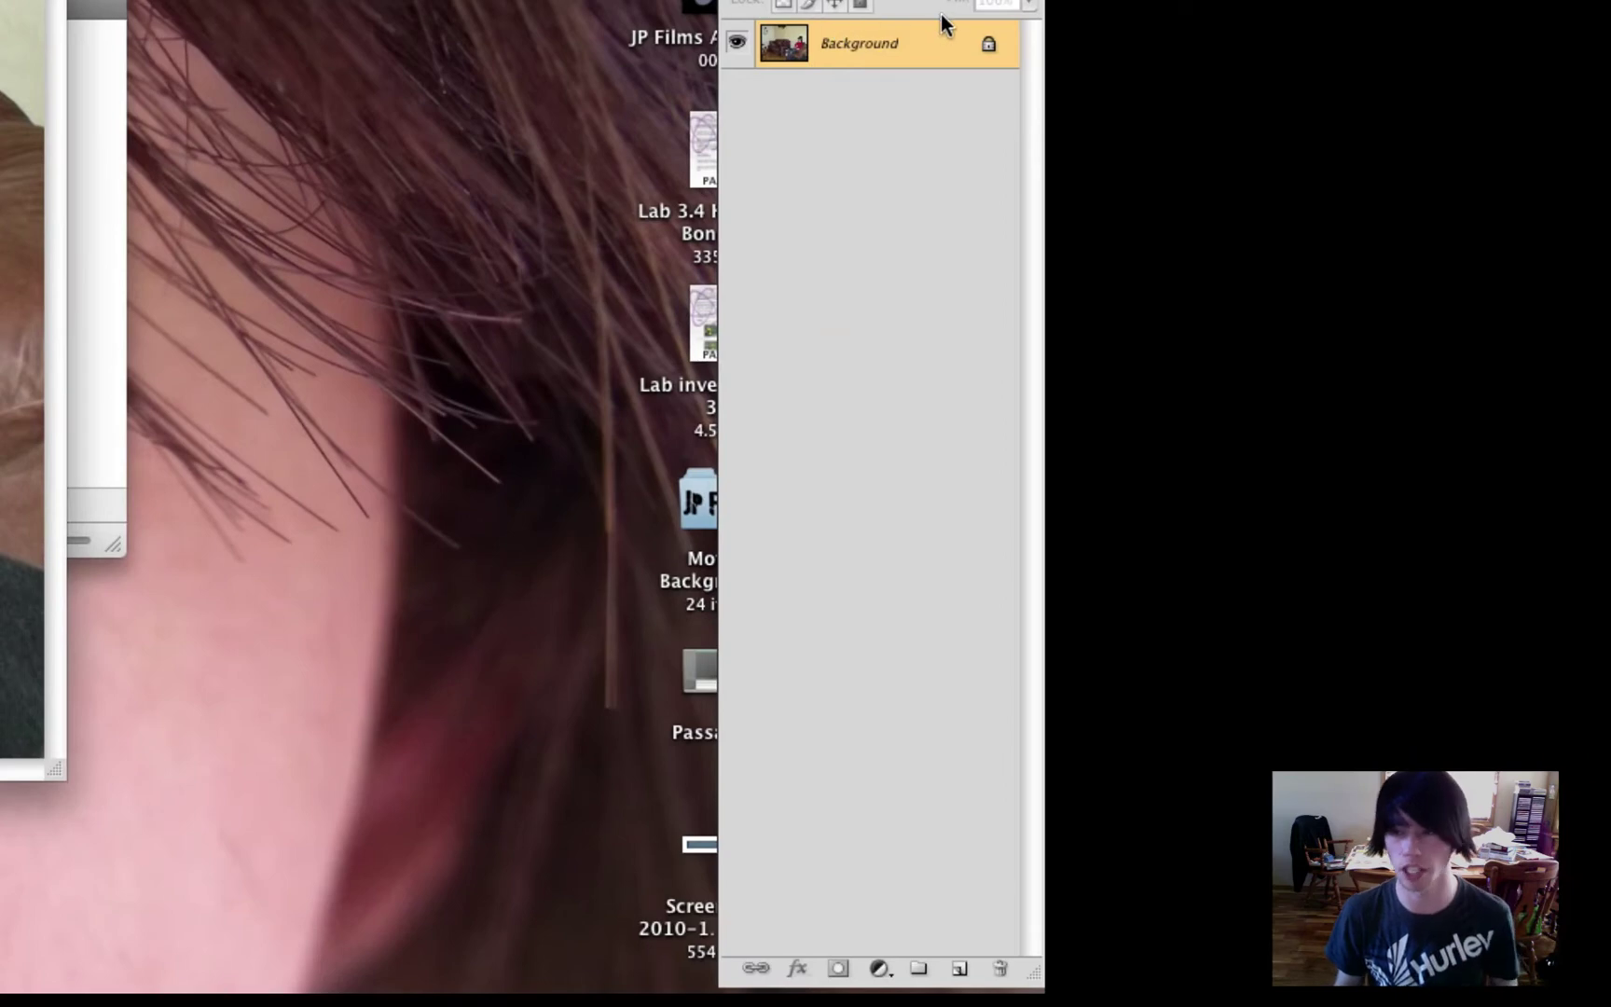
drag(987, 40, 998, 975)
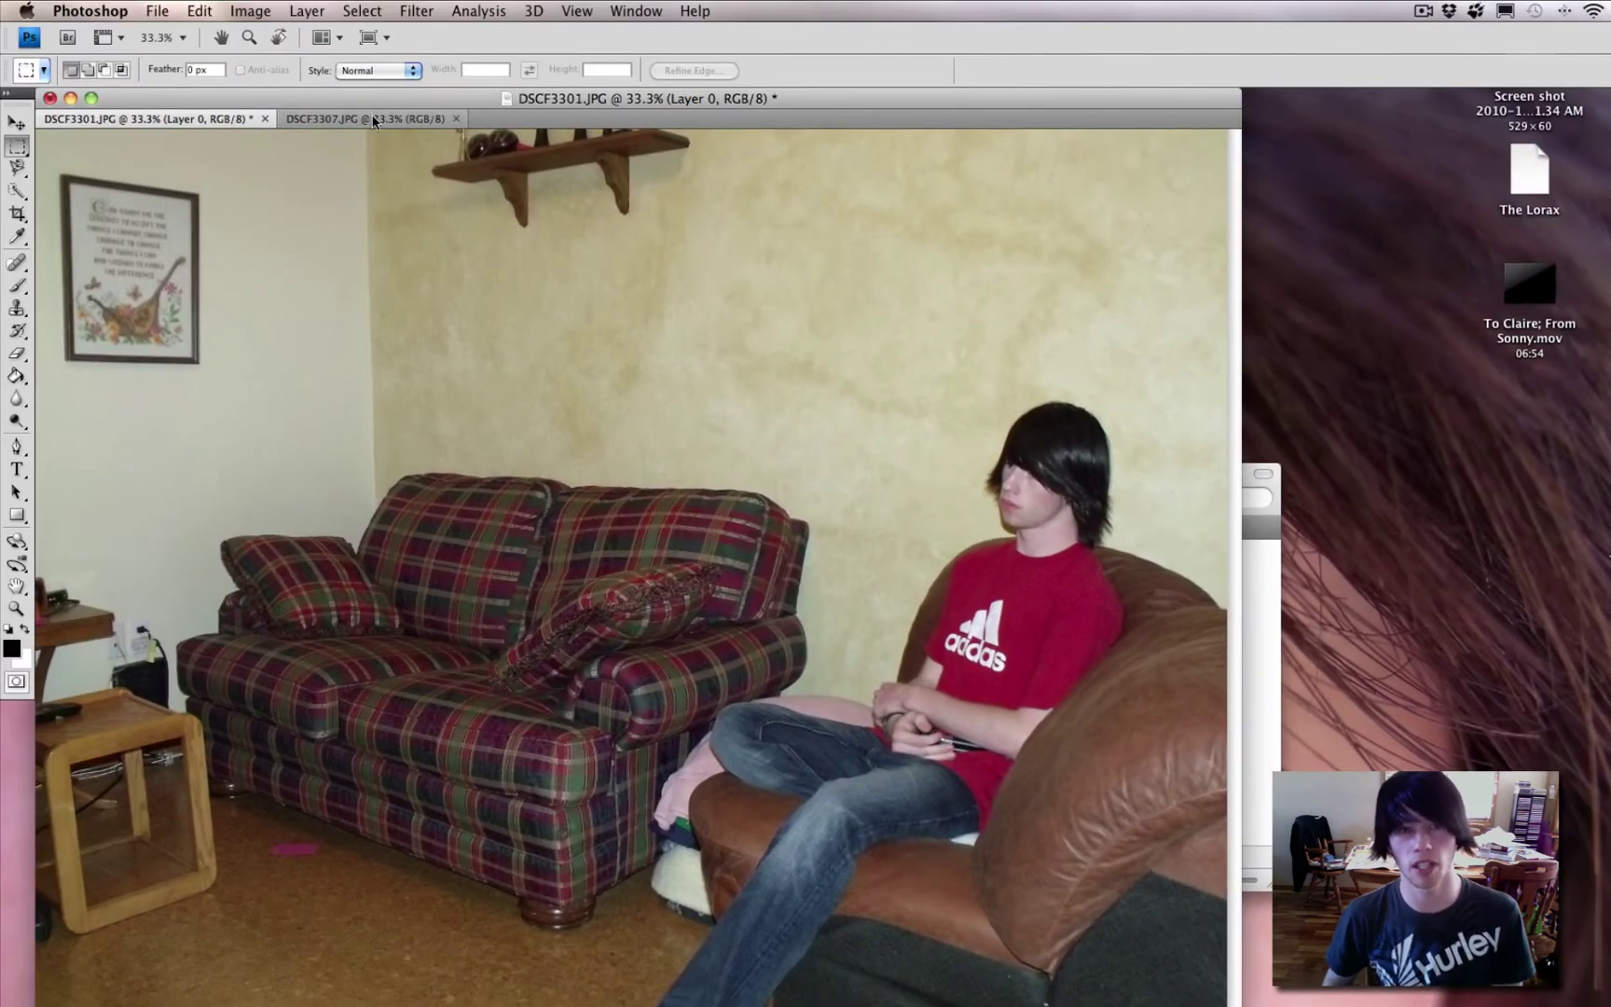
Step: Copy the whole DSCF3307 image and paste it into DSCF3301 as Layer 1
click(373, 119)
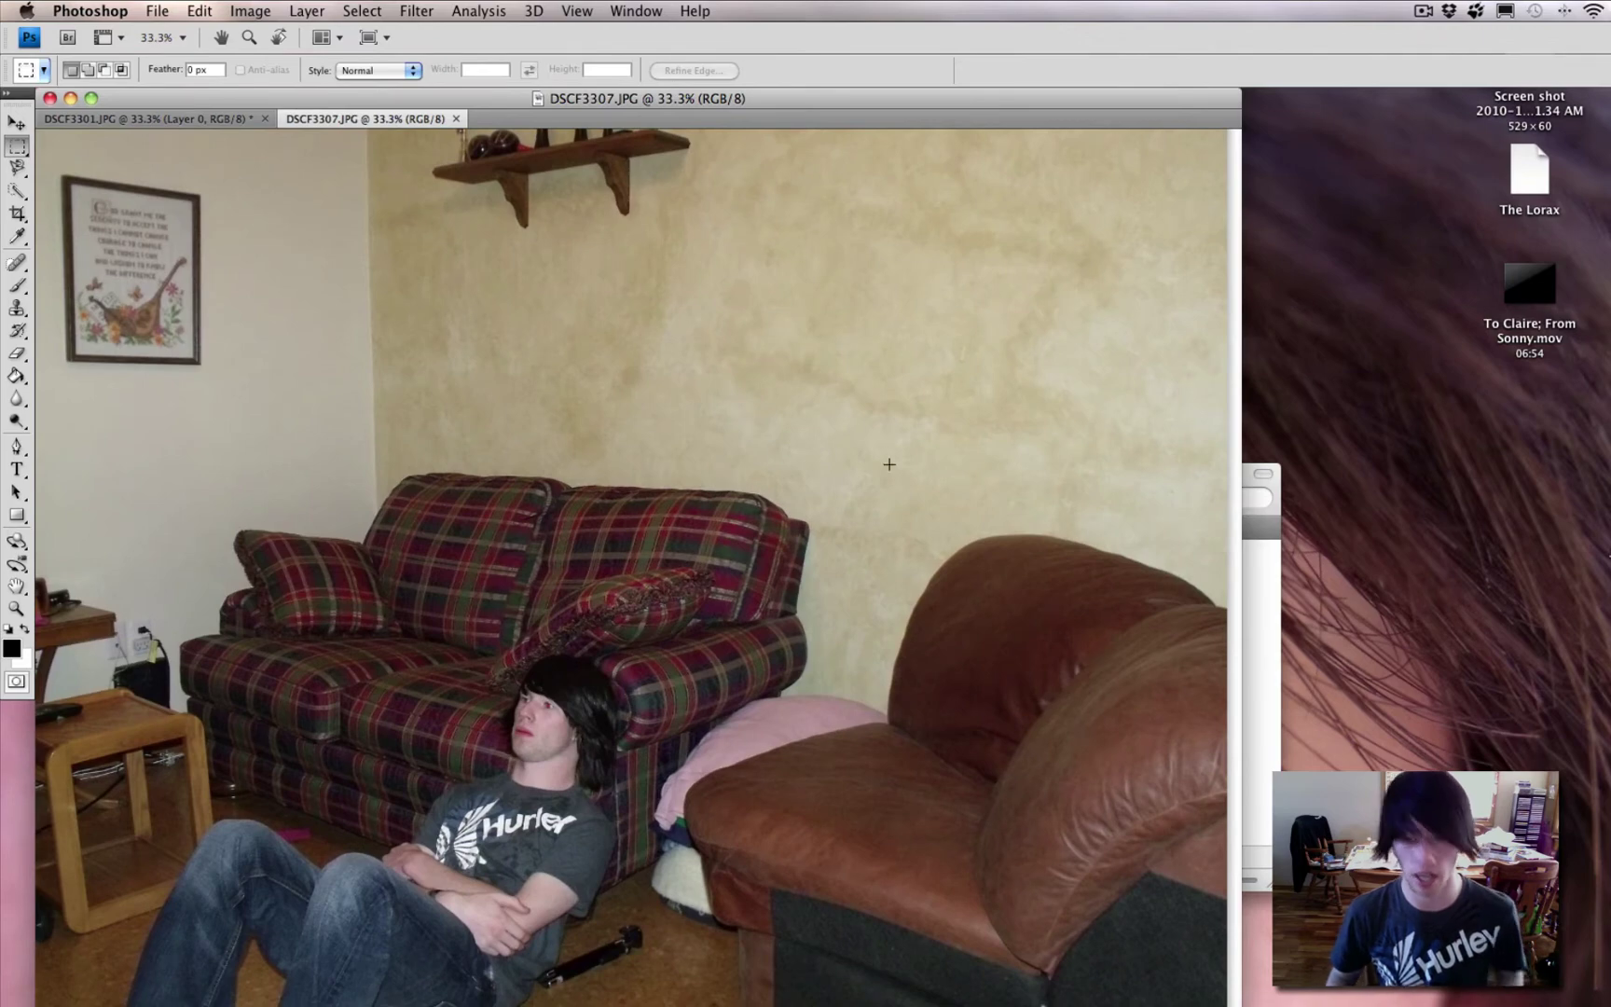
key(super+a)
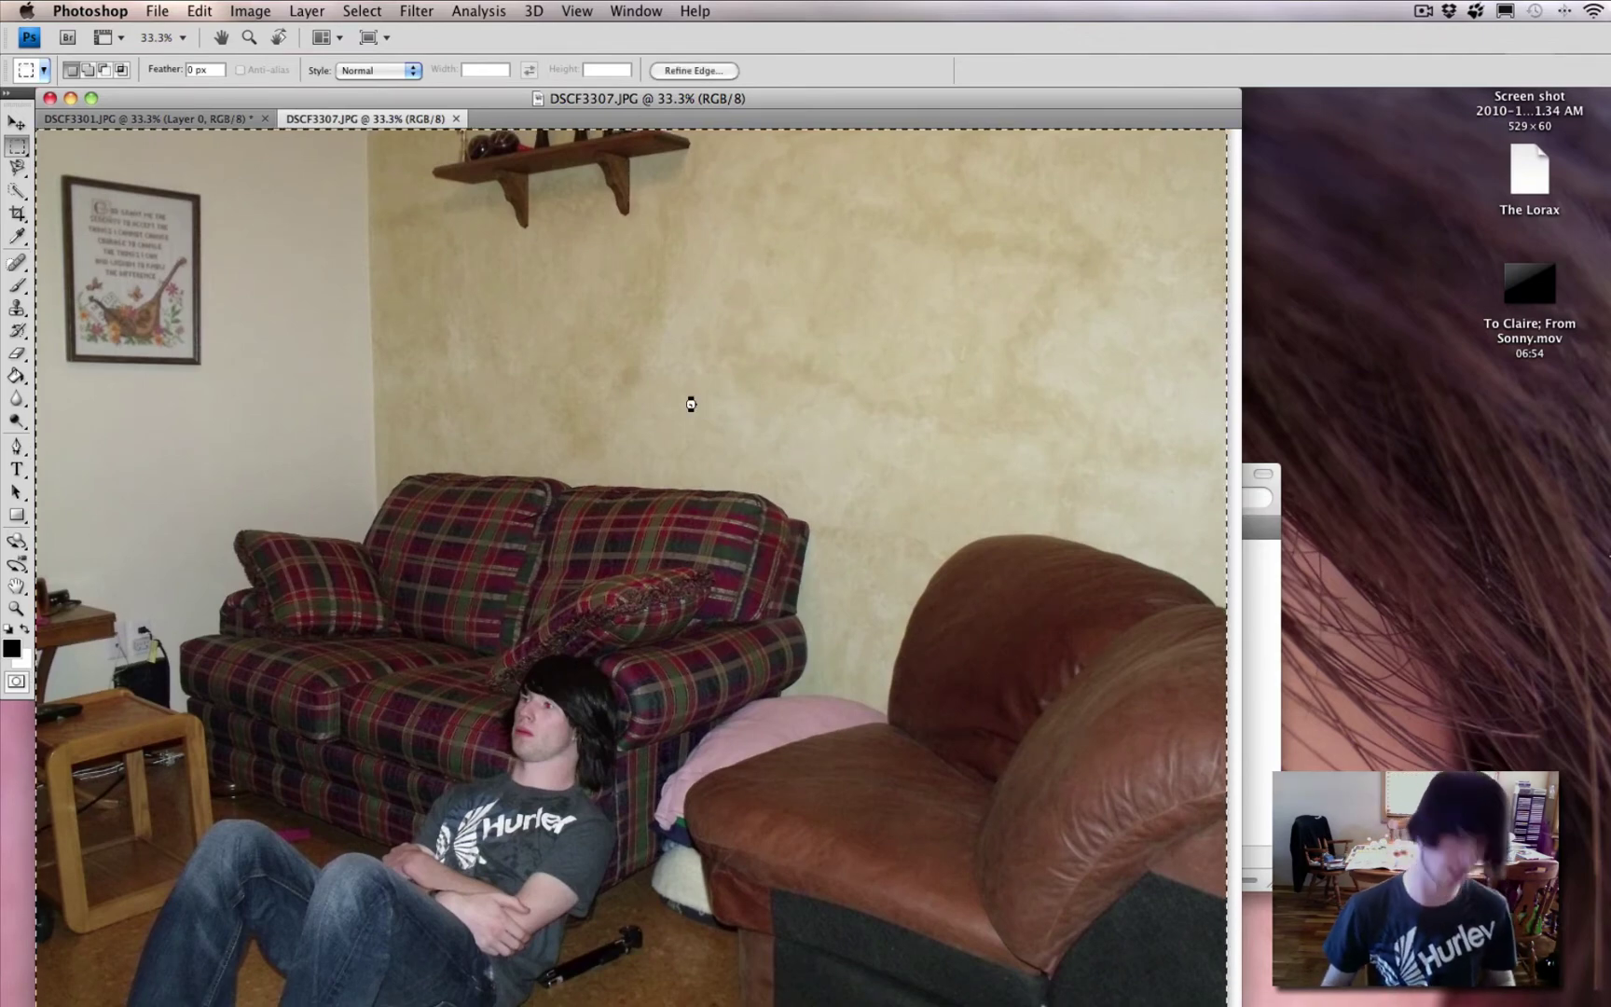
click(189, 120)
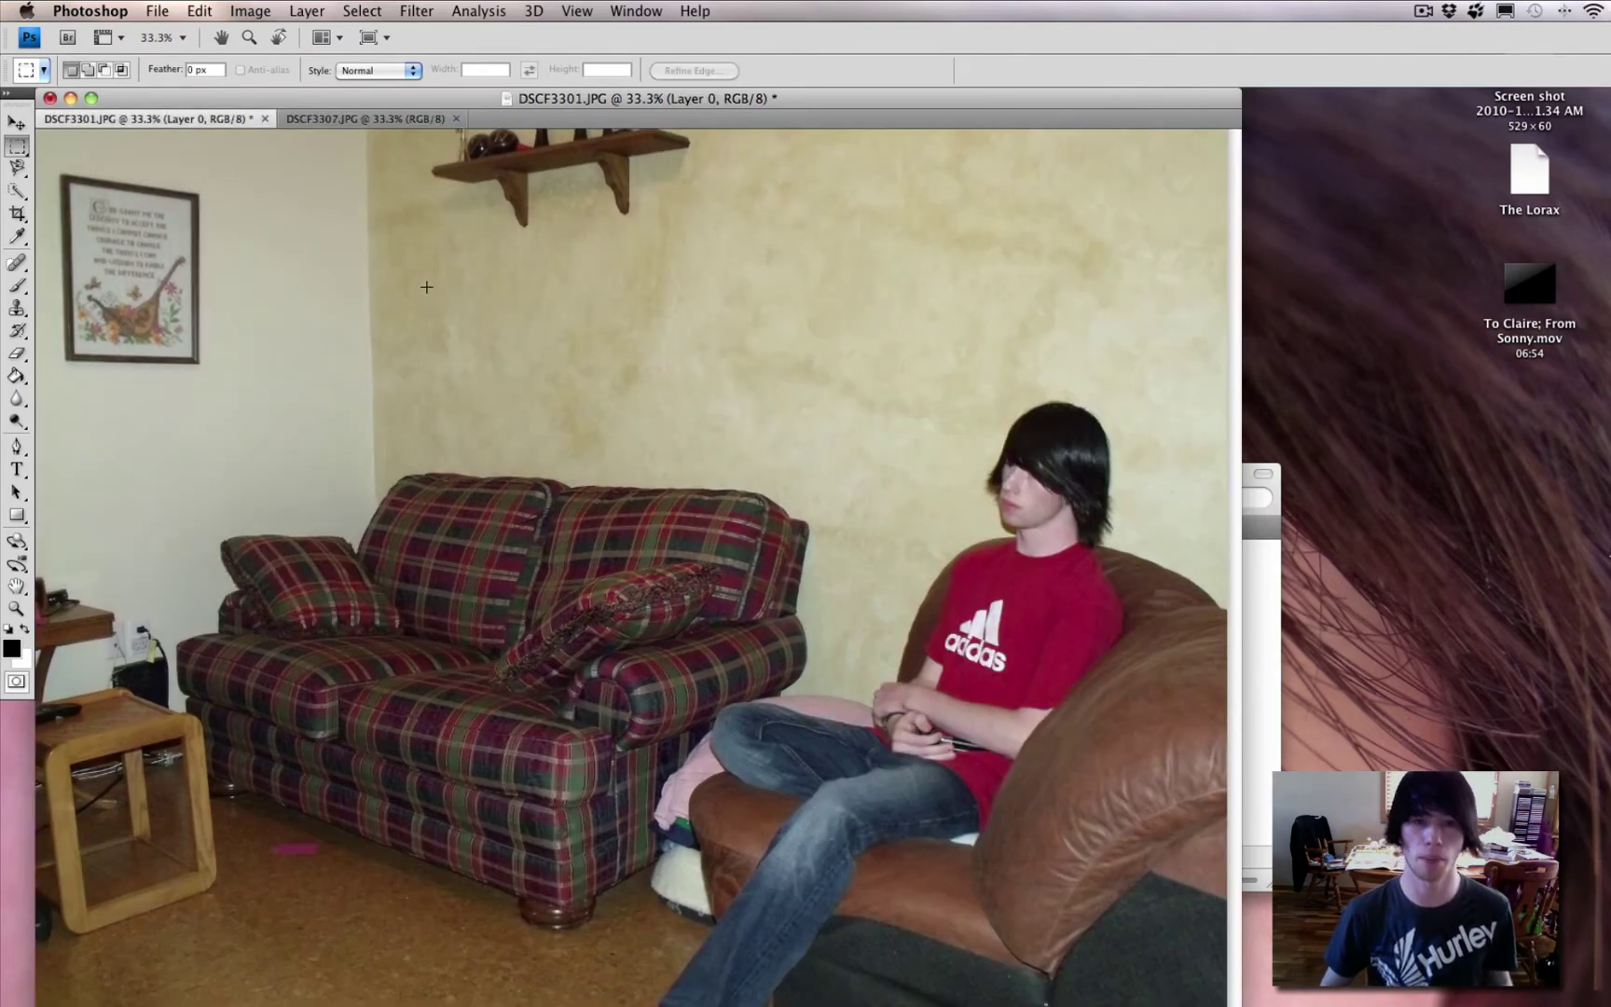
key(super+v)
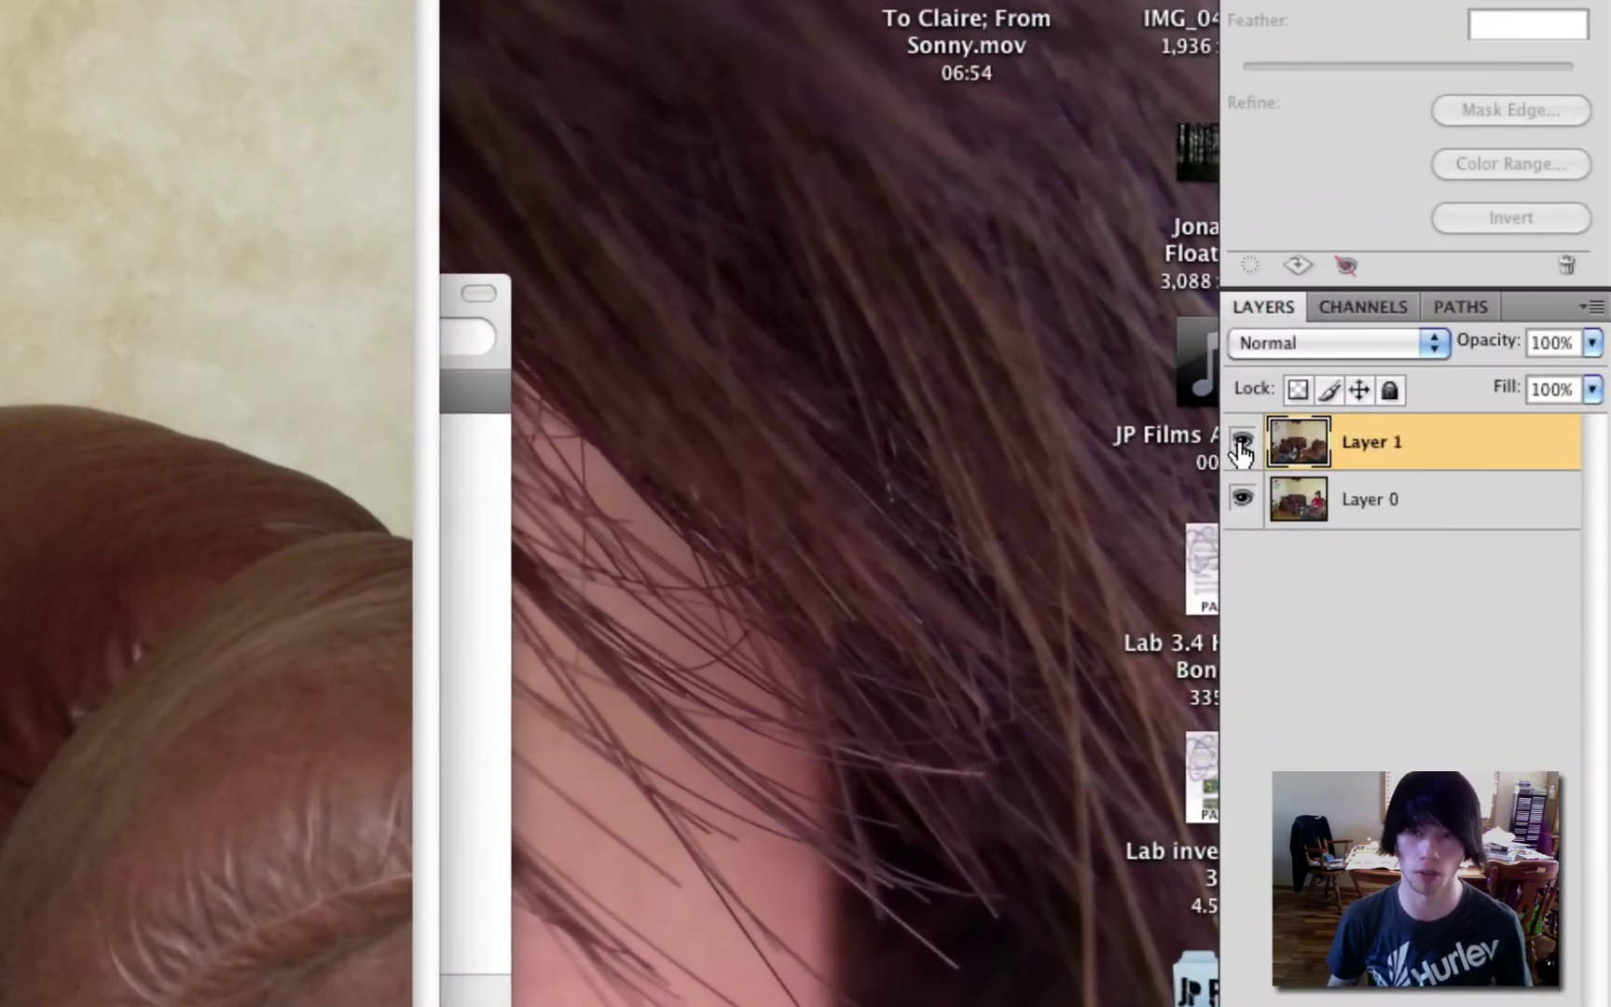
Step: Move Layer 1 below Layer 0, toggling layer visibility to compare the two photos
click(1241, 442)
click(1241, 444)
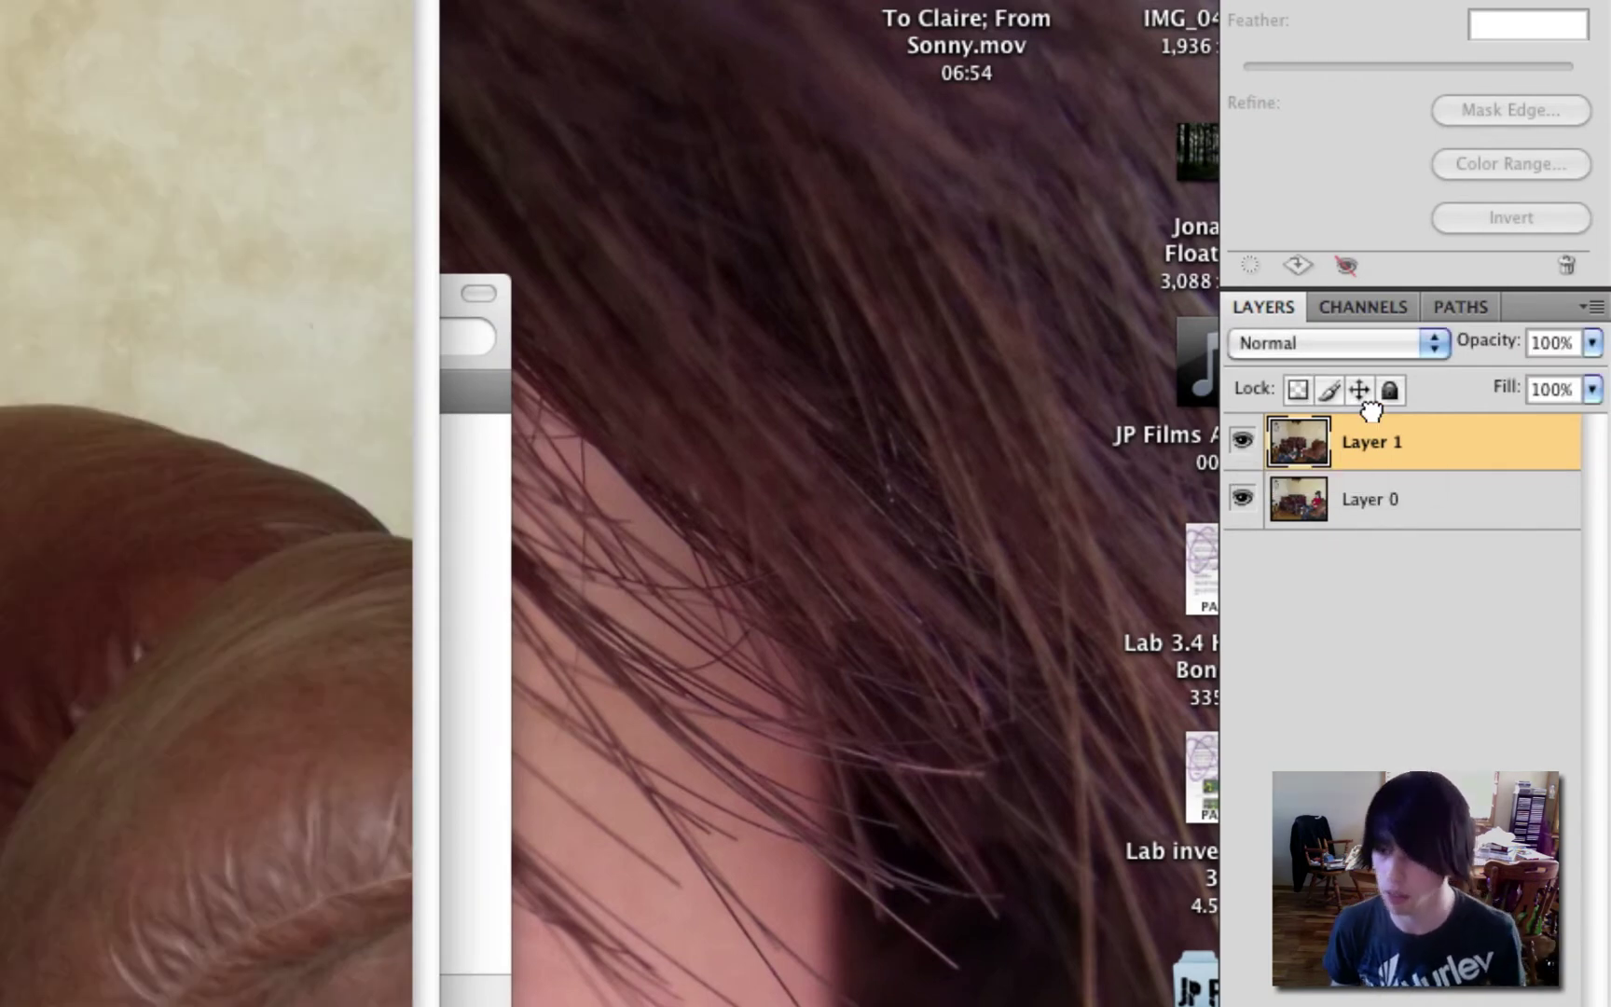
drag(1351, 499, 1353, 431)
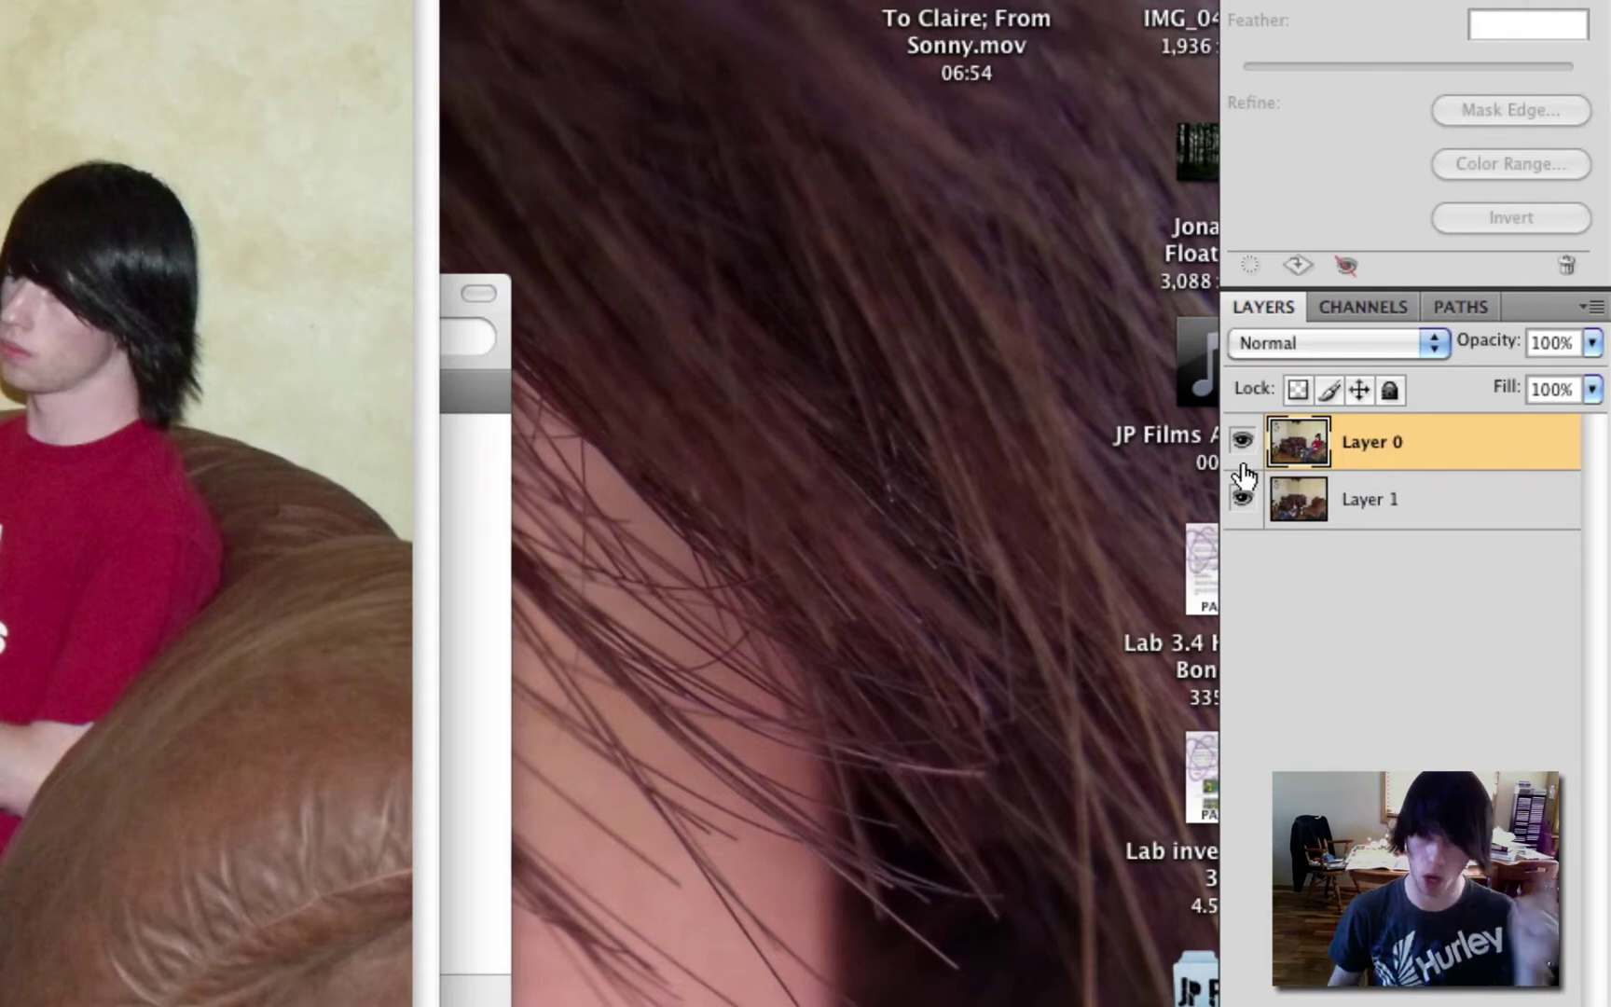
click(1246, 455)
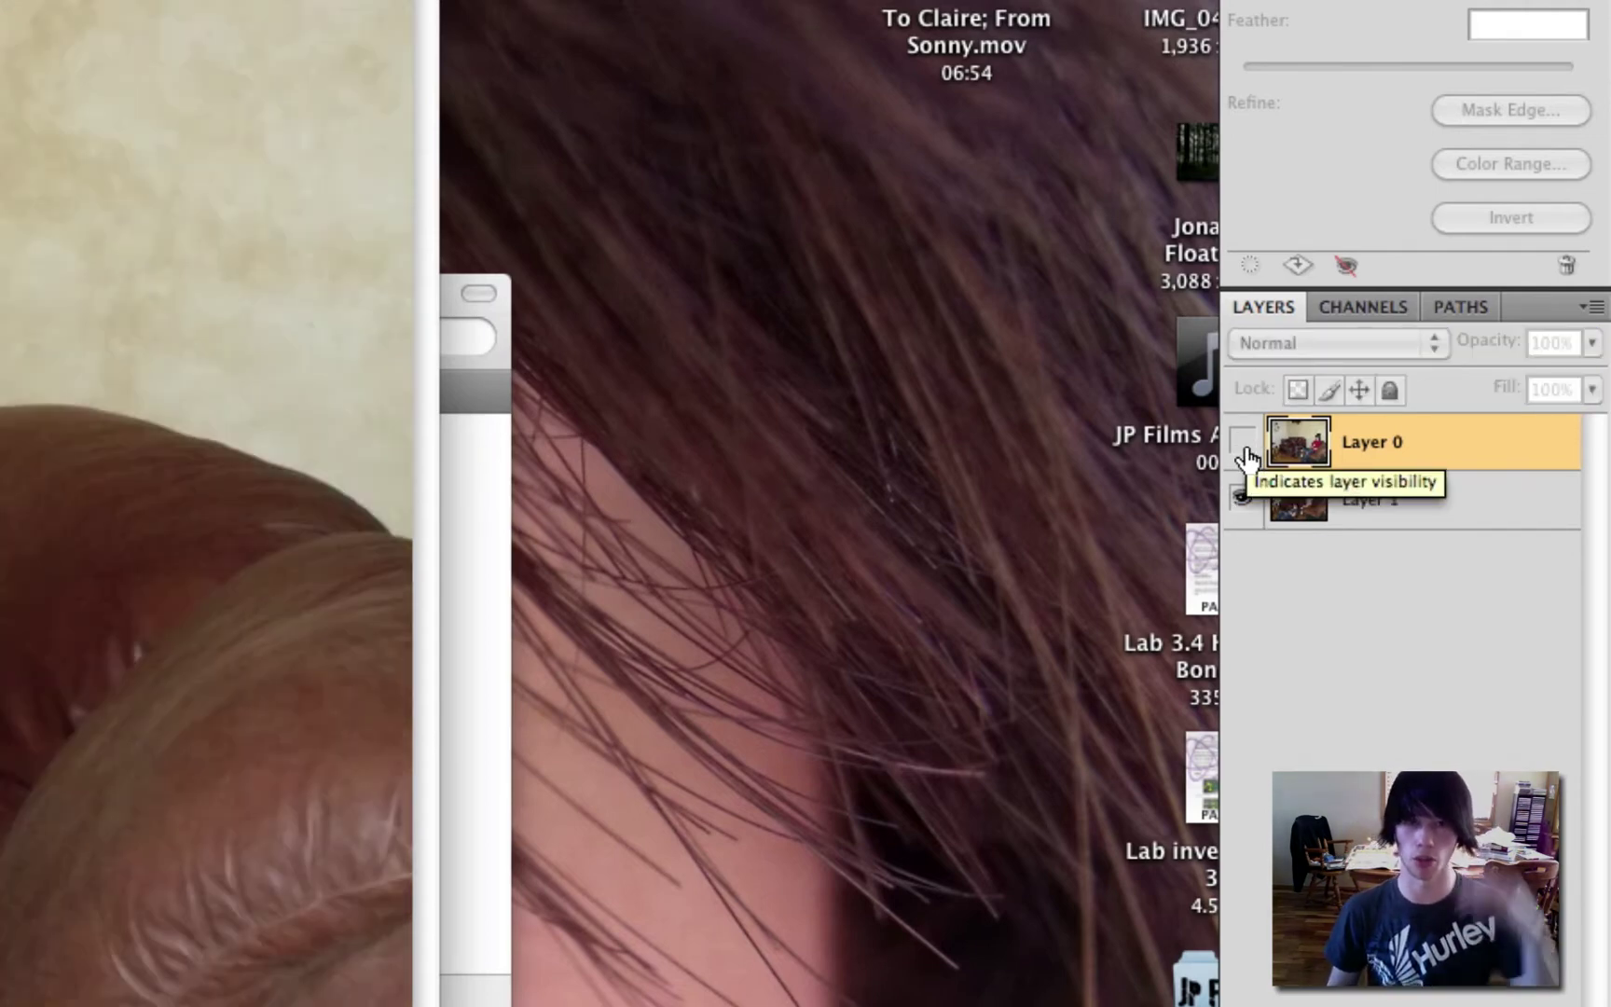
click(1247, 456)
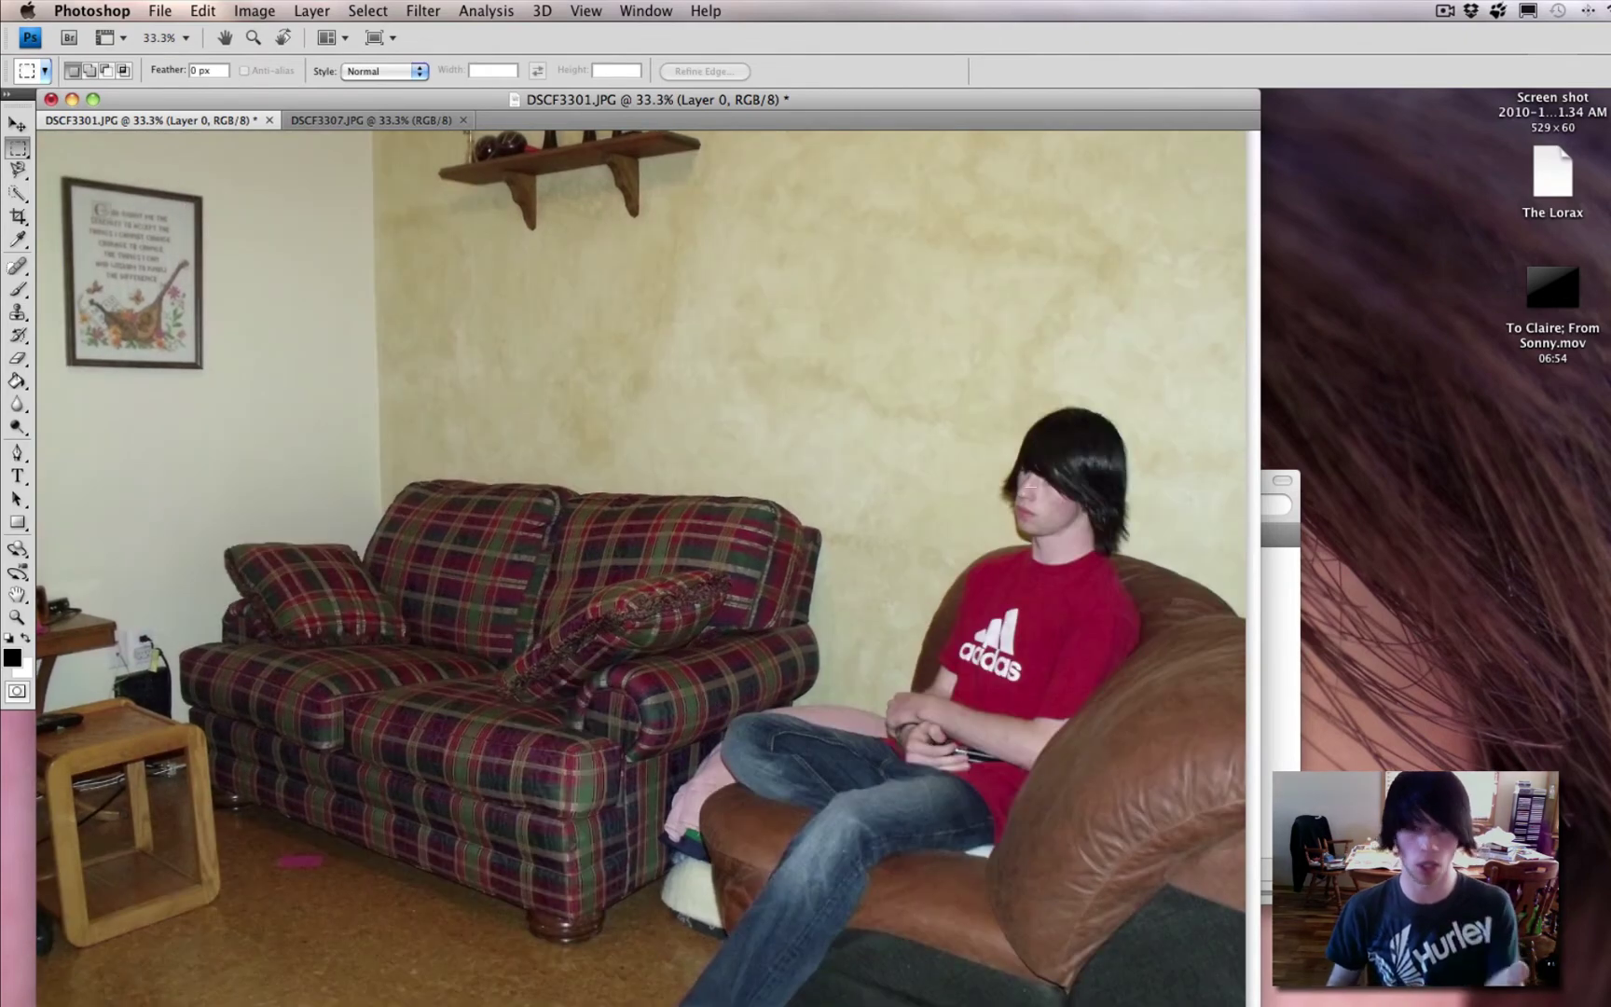
Step: Trace the red-shirt person and chair with the Magnetic Lasso and make it Layer 0's mask
click(19, 171)
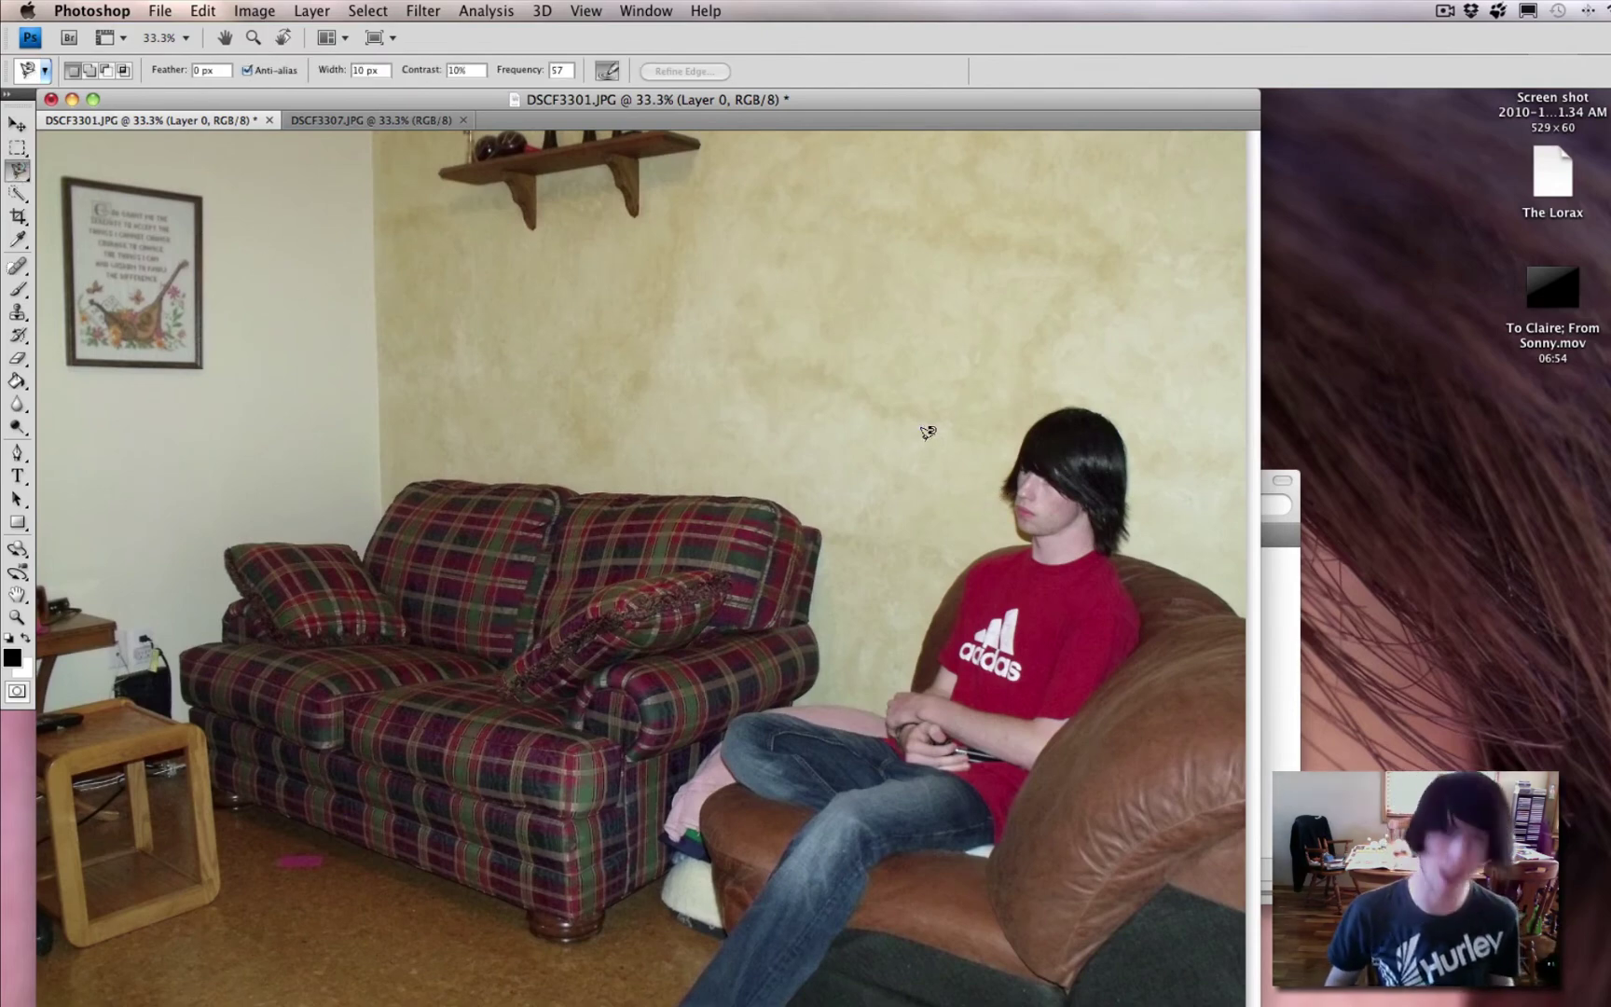
scroll(1015, 449, up, 7)
scroll(1027, 452, down, 3)
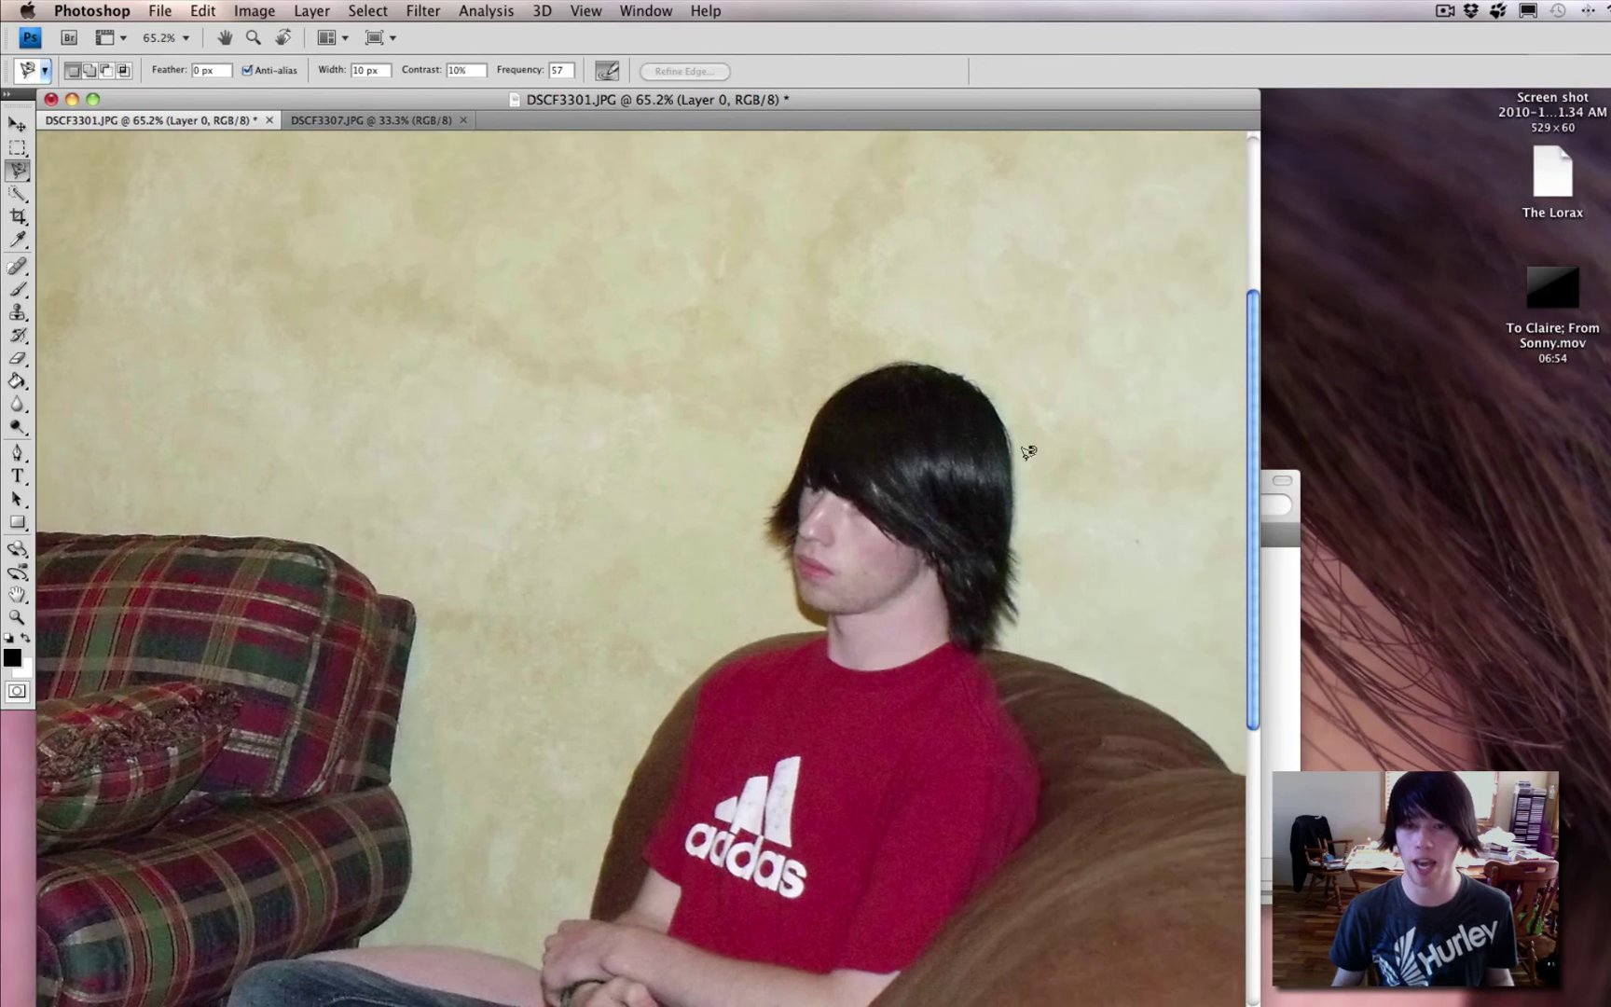
scroll(1021, 454, down, 3)
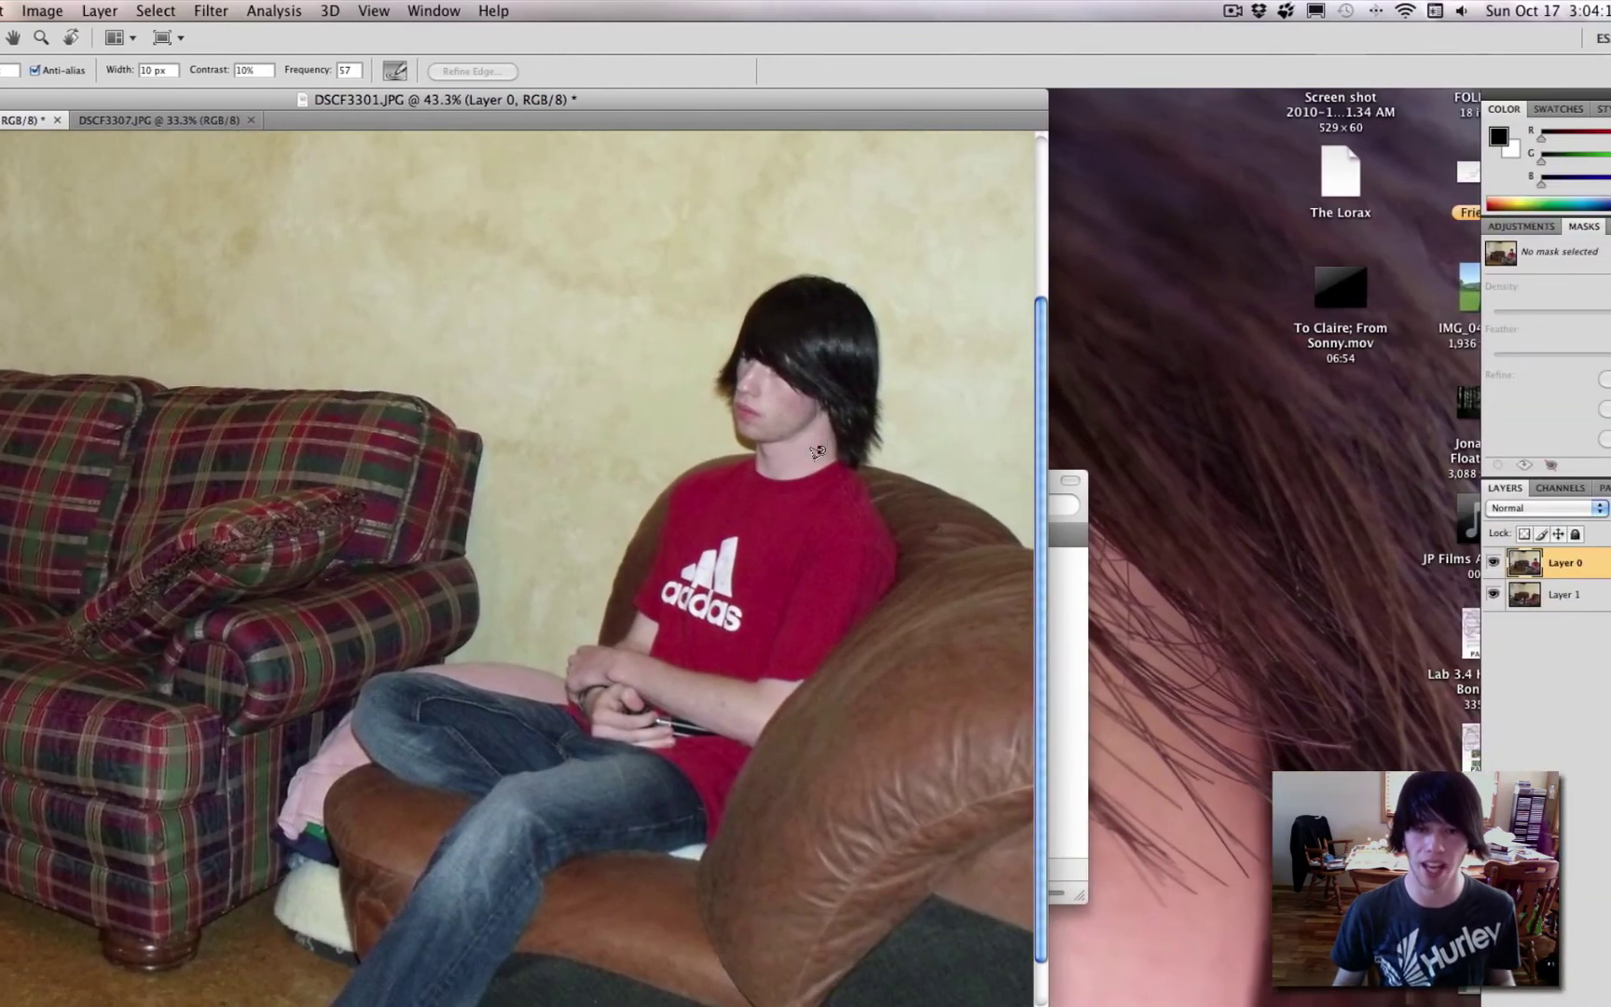
click(779, 276)
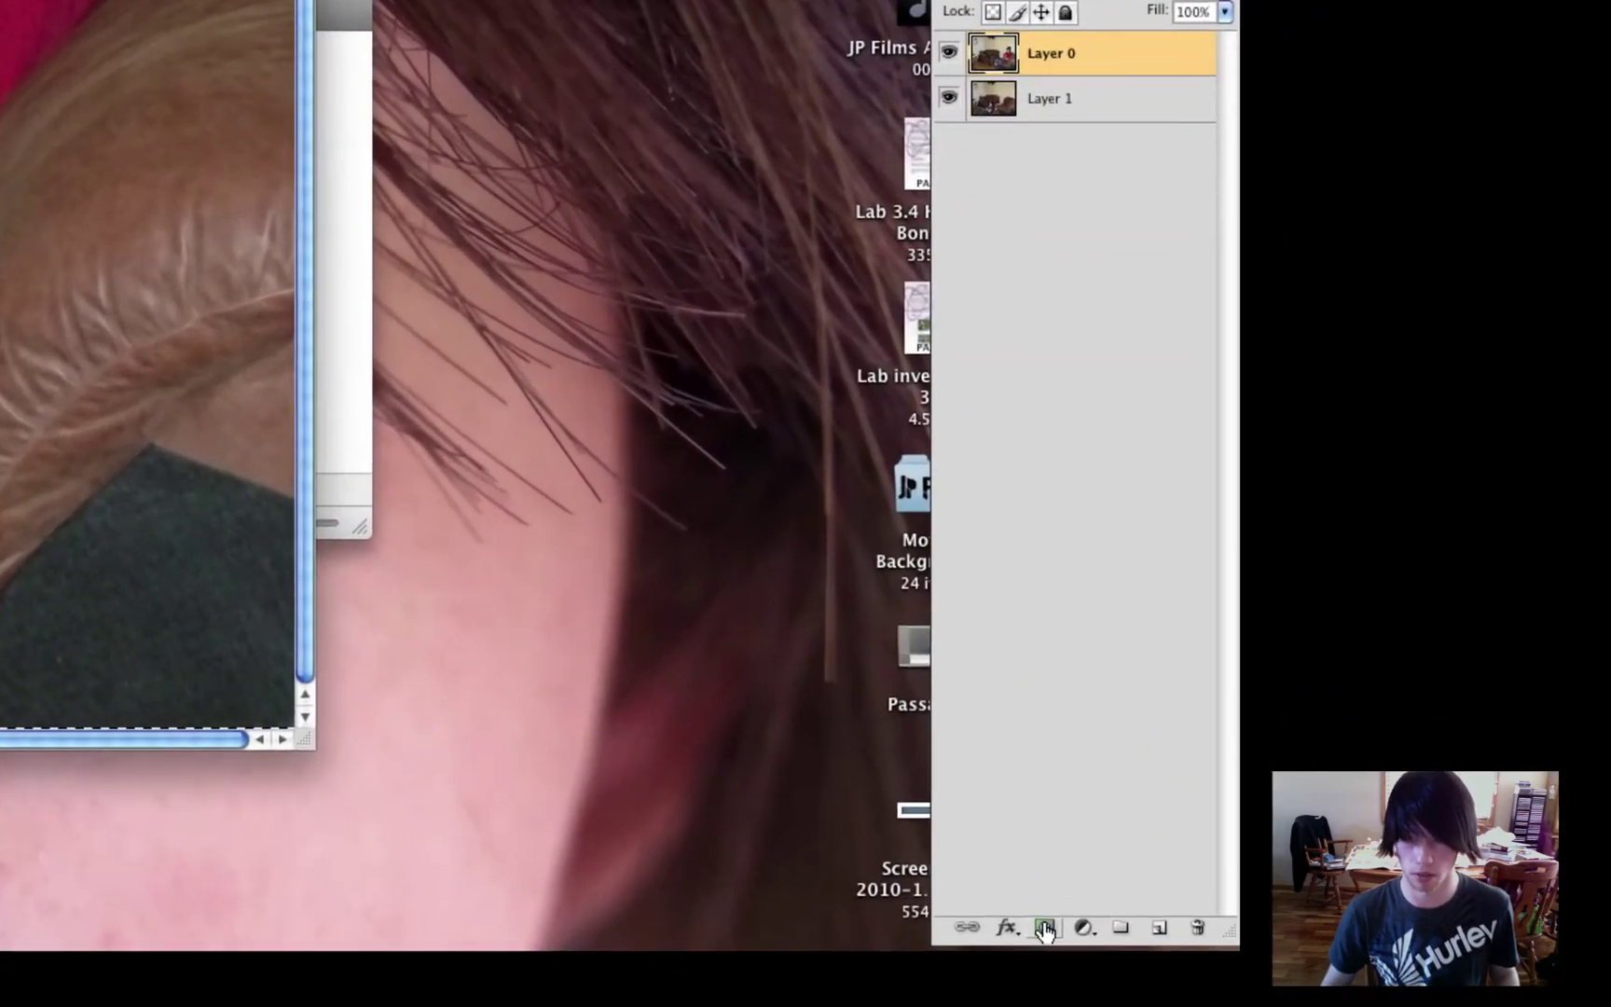
click(1046, 929)
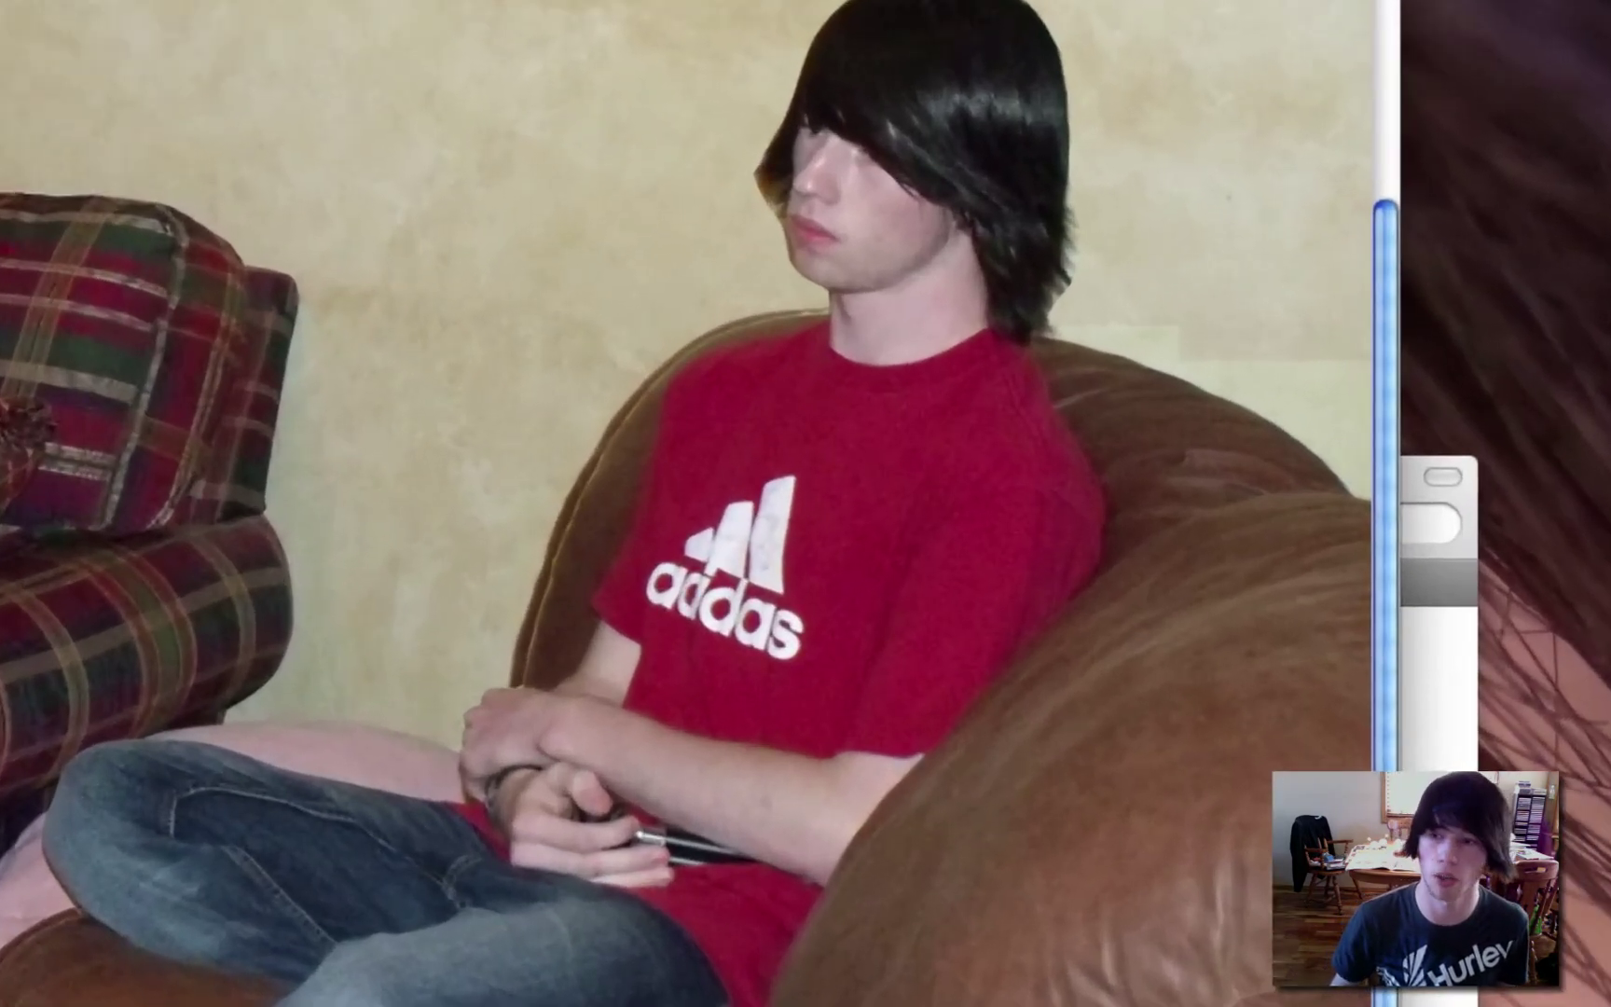
Step: Brush Layer 0's mask along the hair, neck, chair edge and wall patch, then target the layer image
mouse_move(745, 172)
mouse_down()
mouse_move(766, 242)
mouse_move(737, 173)
mouse_move(820, 285)
mouse_move(825, 342)
mouse_move(782, 272)
mouse_move(832, 350)
mouse_move(821, 283)
mouse_move(802, 338)
mouse_move(789, 305)
mouse_move(724, 360)
mouse_move(727, 336)
mouse_move(647, 382)
mouse_move(612, 450)
mouse_up()
mouse_move(557, 572)
mouse_down()
mouse_move(517, 703)
mouse_move(550, 535)
mouse_move(592, 451)
mouse_up()
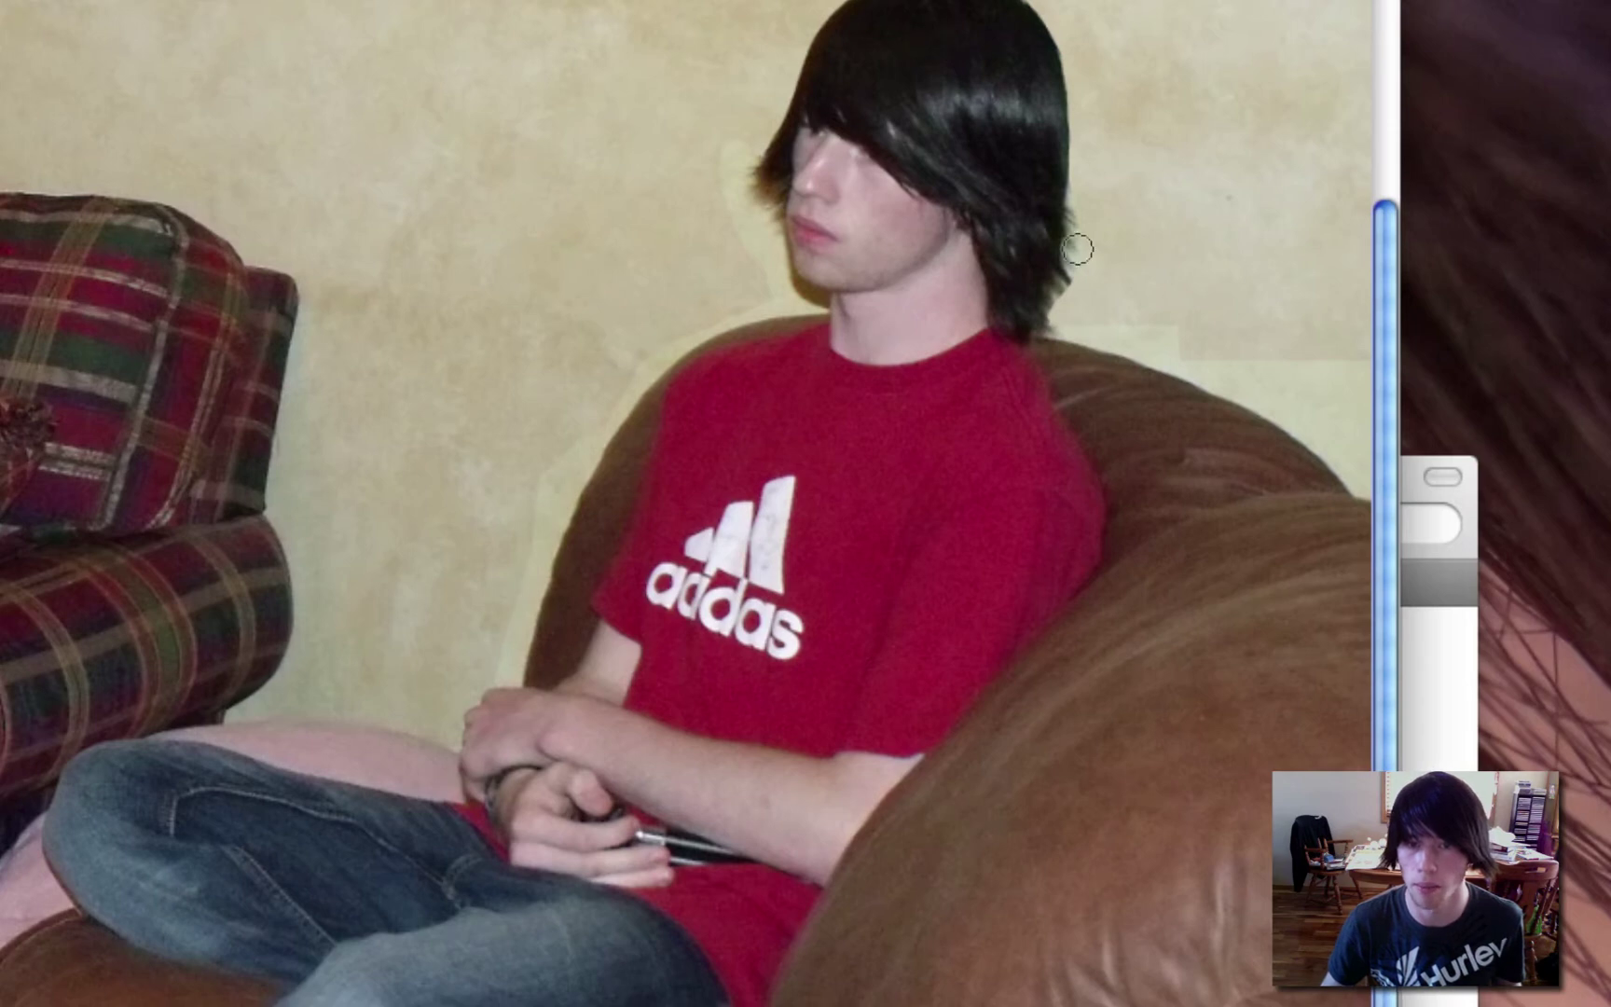
mouse_move(1103, 320)
mouse_down()
mouse_move(1076, 292)
mouse_move(1238, 364)
mouse_move(1383, 365)
mouse_move(1085, 342)
mouse_up()
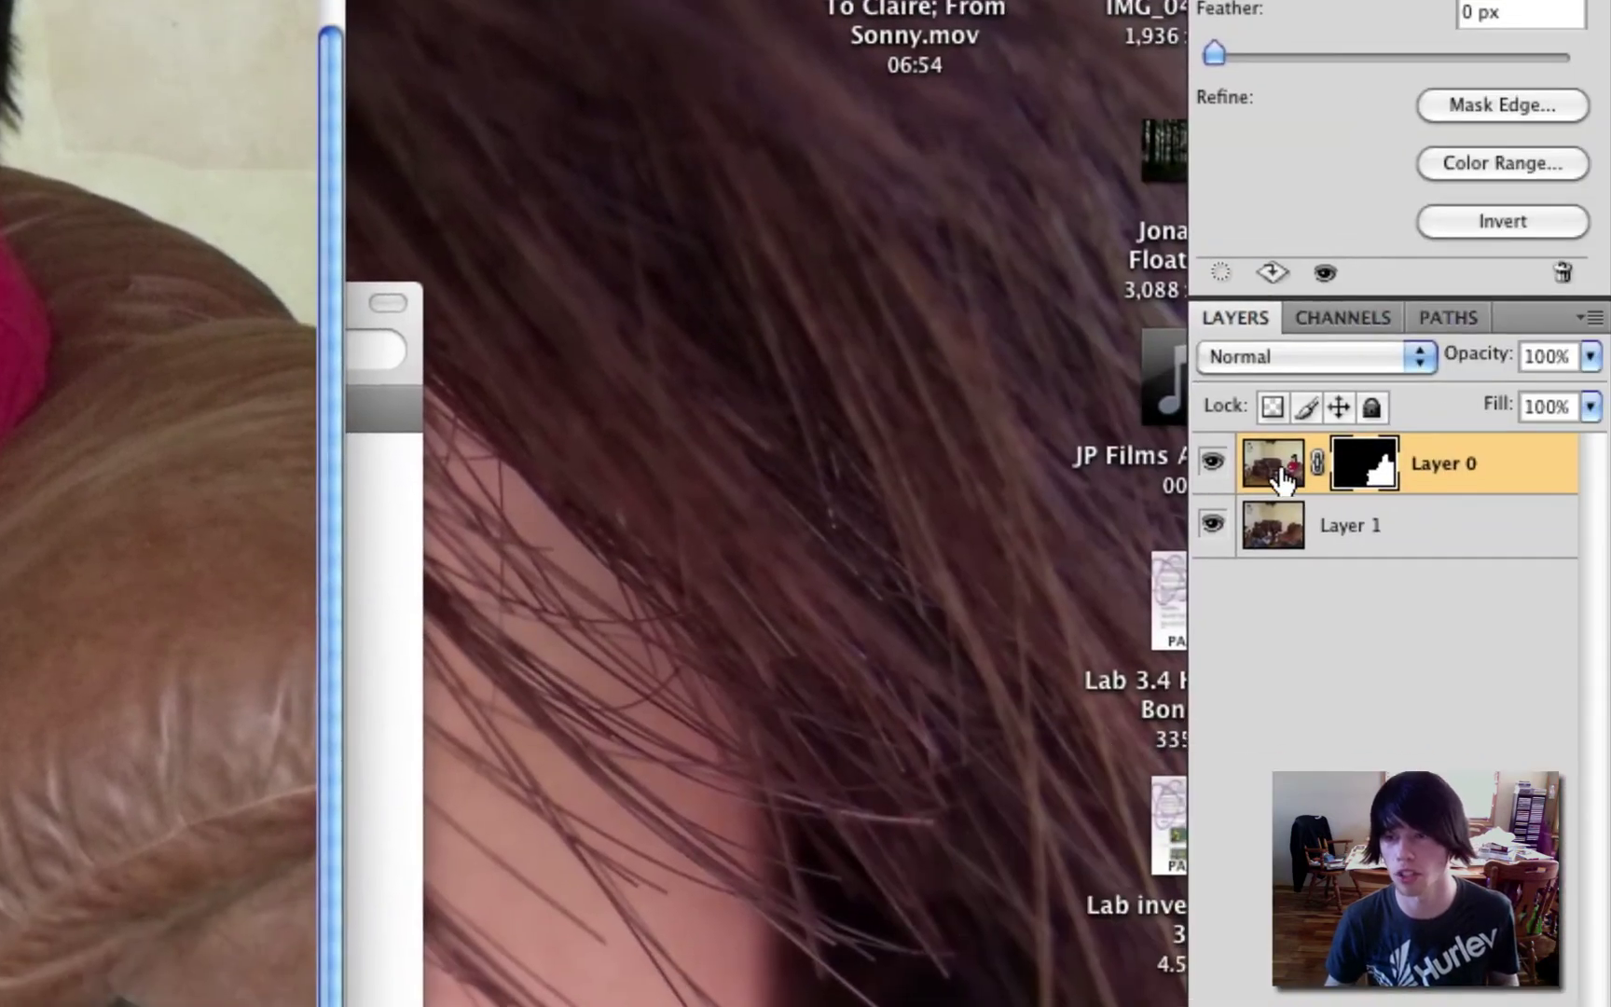
click(1281, 470)
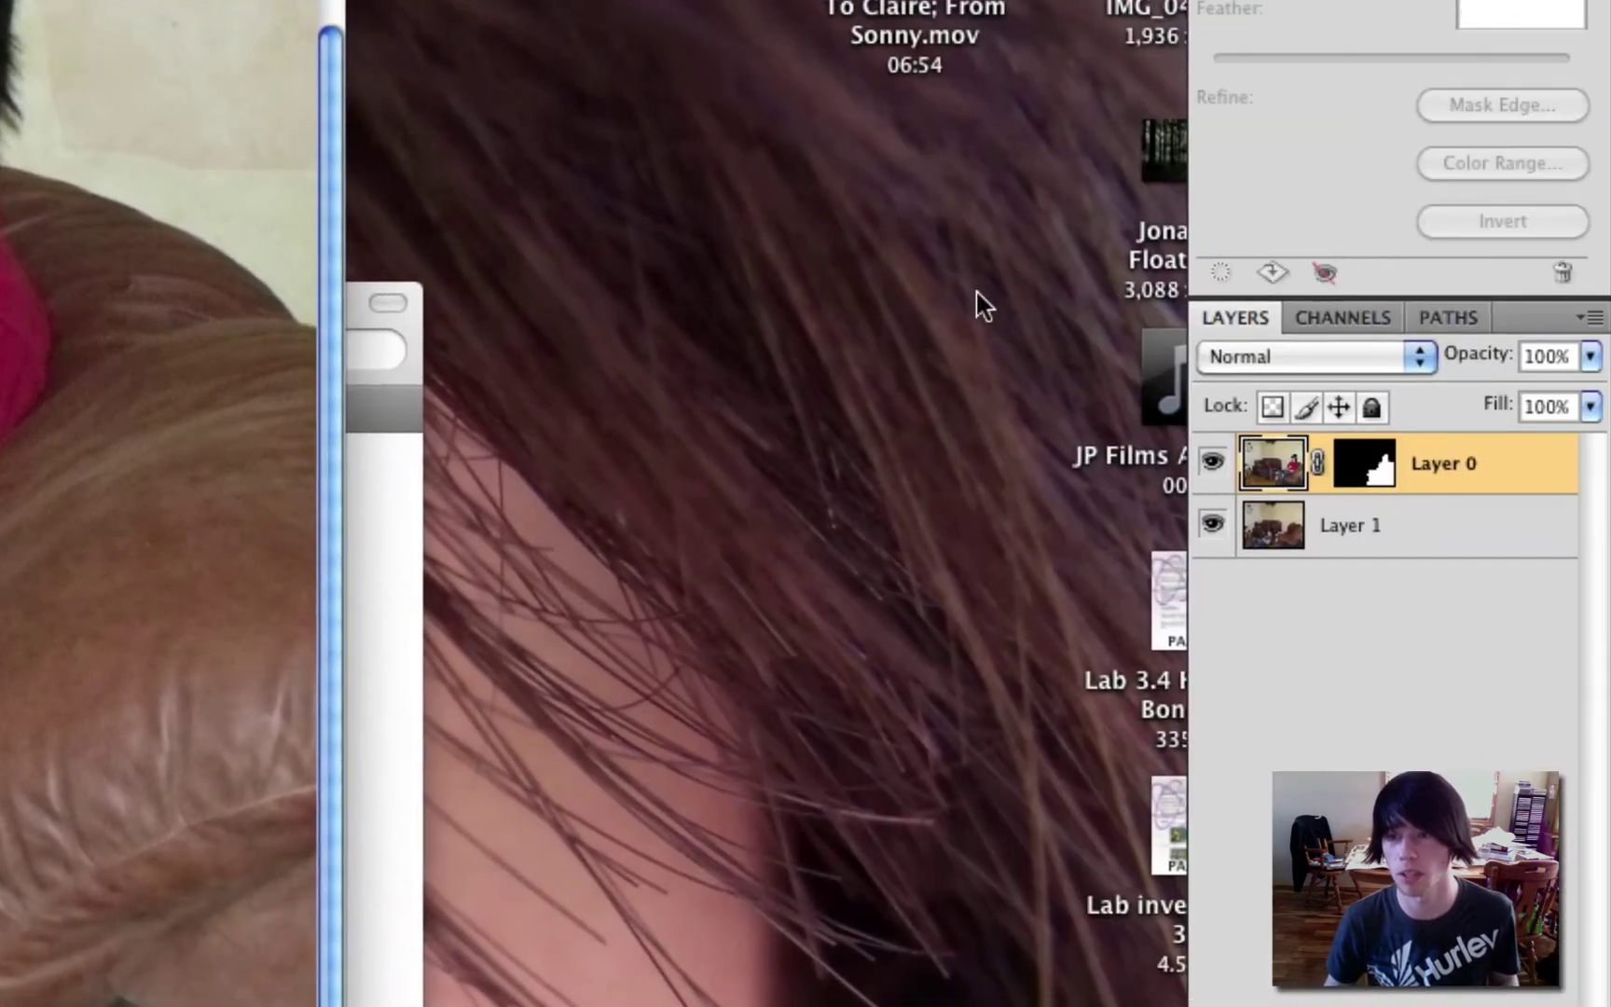
Step: Darken the red-shirt photo on Layer 0 by setting Brightness/Contrast brightness to -10
click(229, 10)
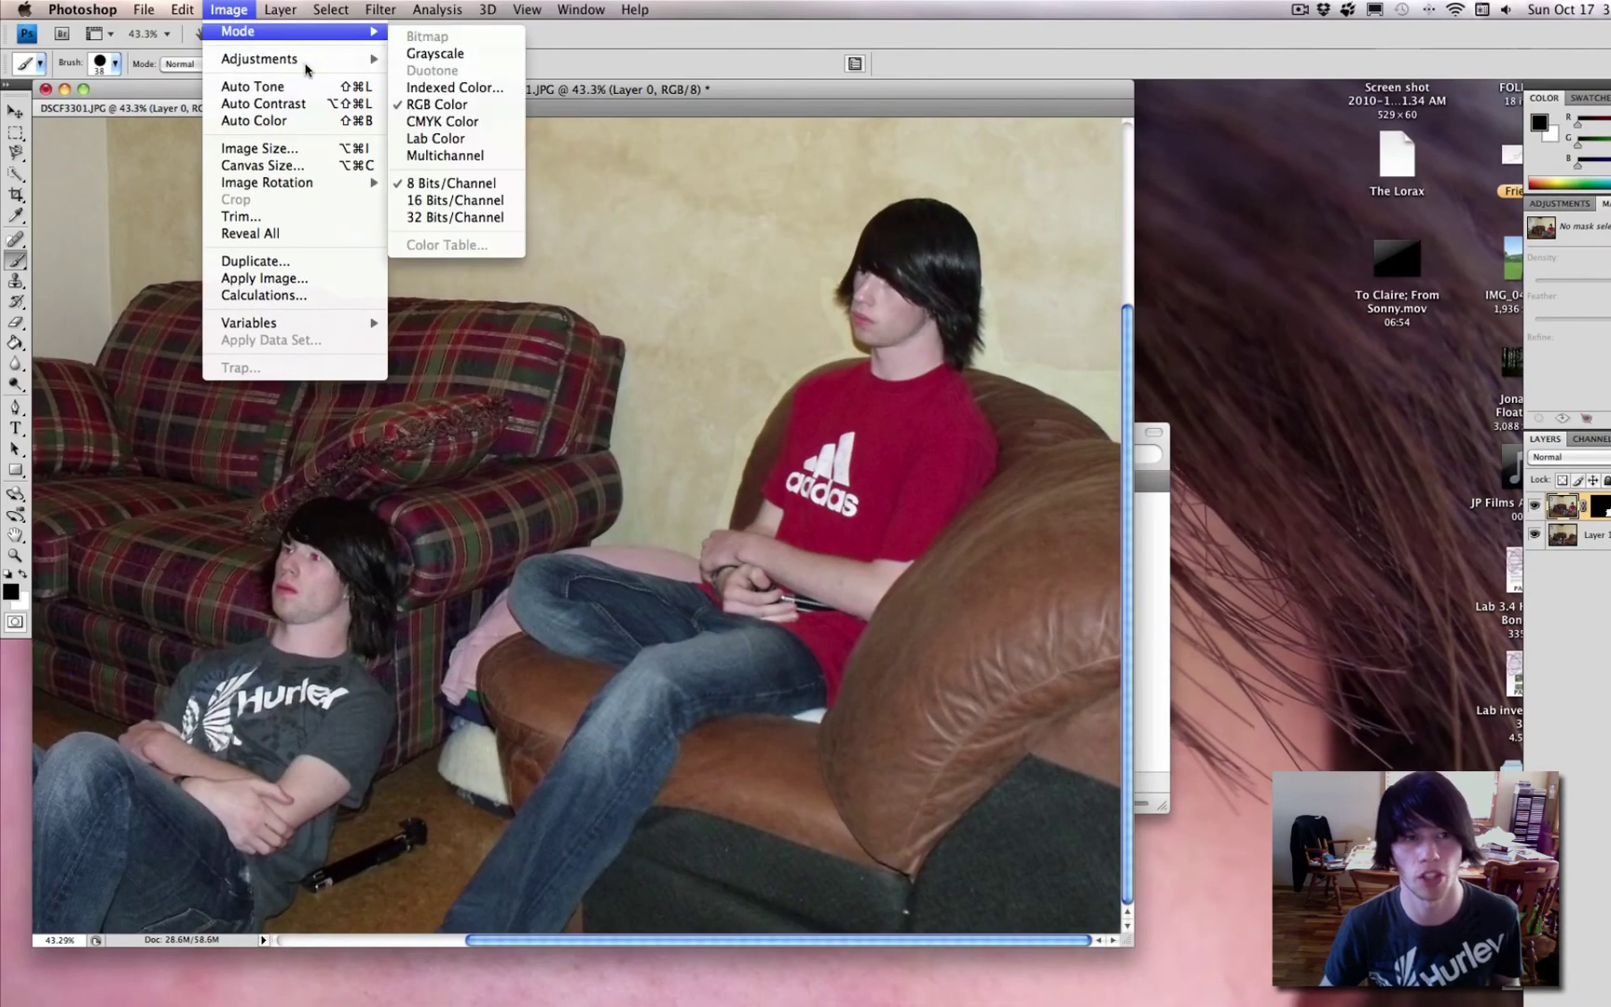
mouse_move(305, 70)
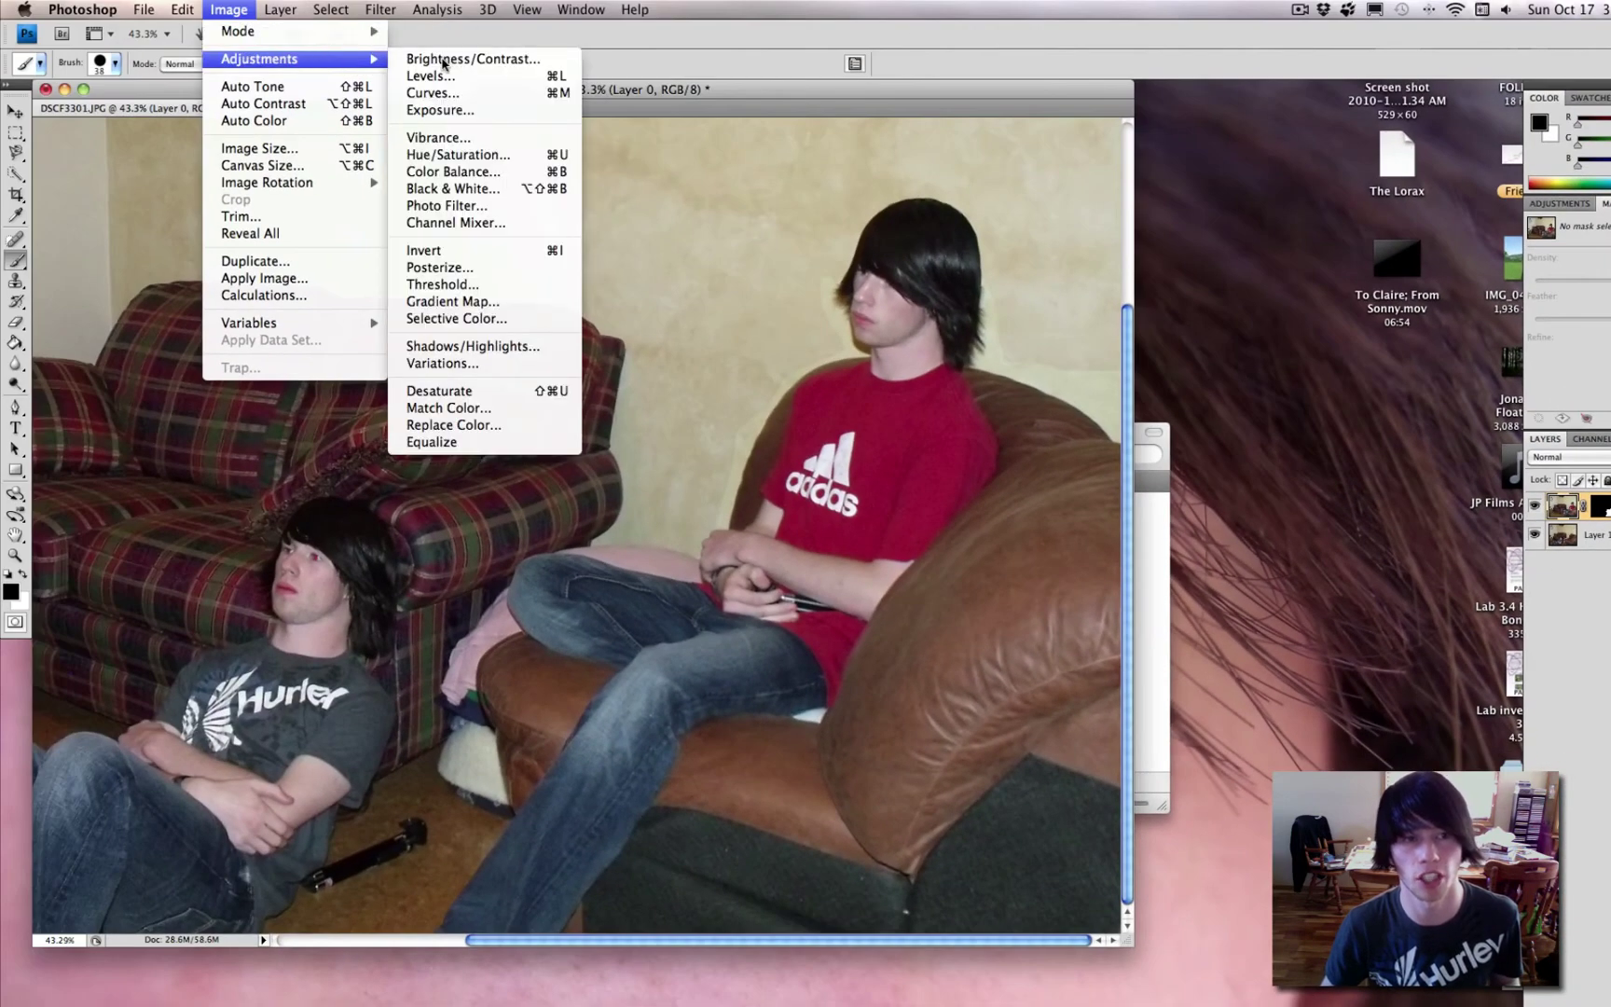
click(444, 57)
mouse_move(1025, 408)
mouse_down()
mouse_move(1000, 403)
mouse_move(1016, 405)
mouse_up()
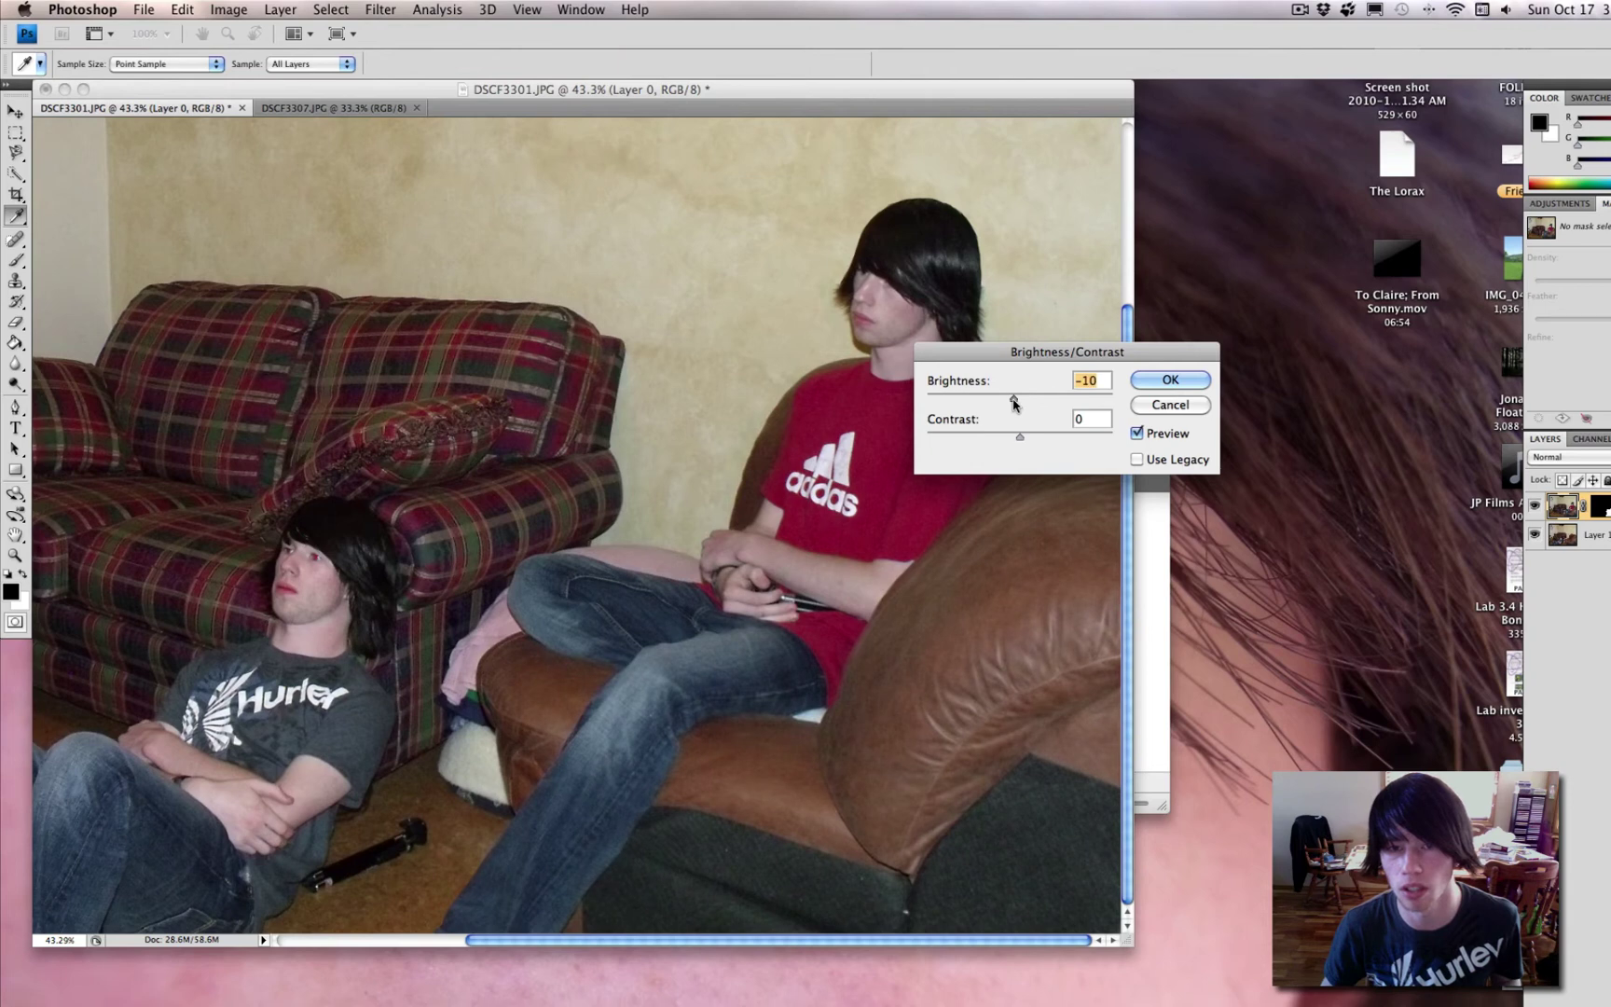
drag(1025, 352, 686, 515)
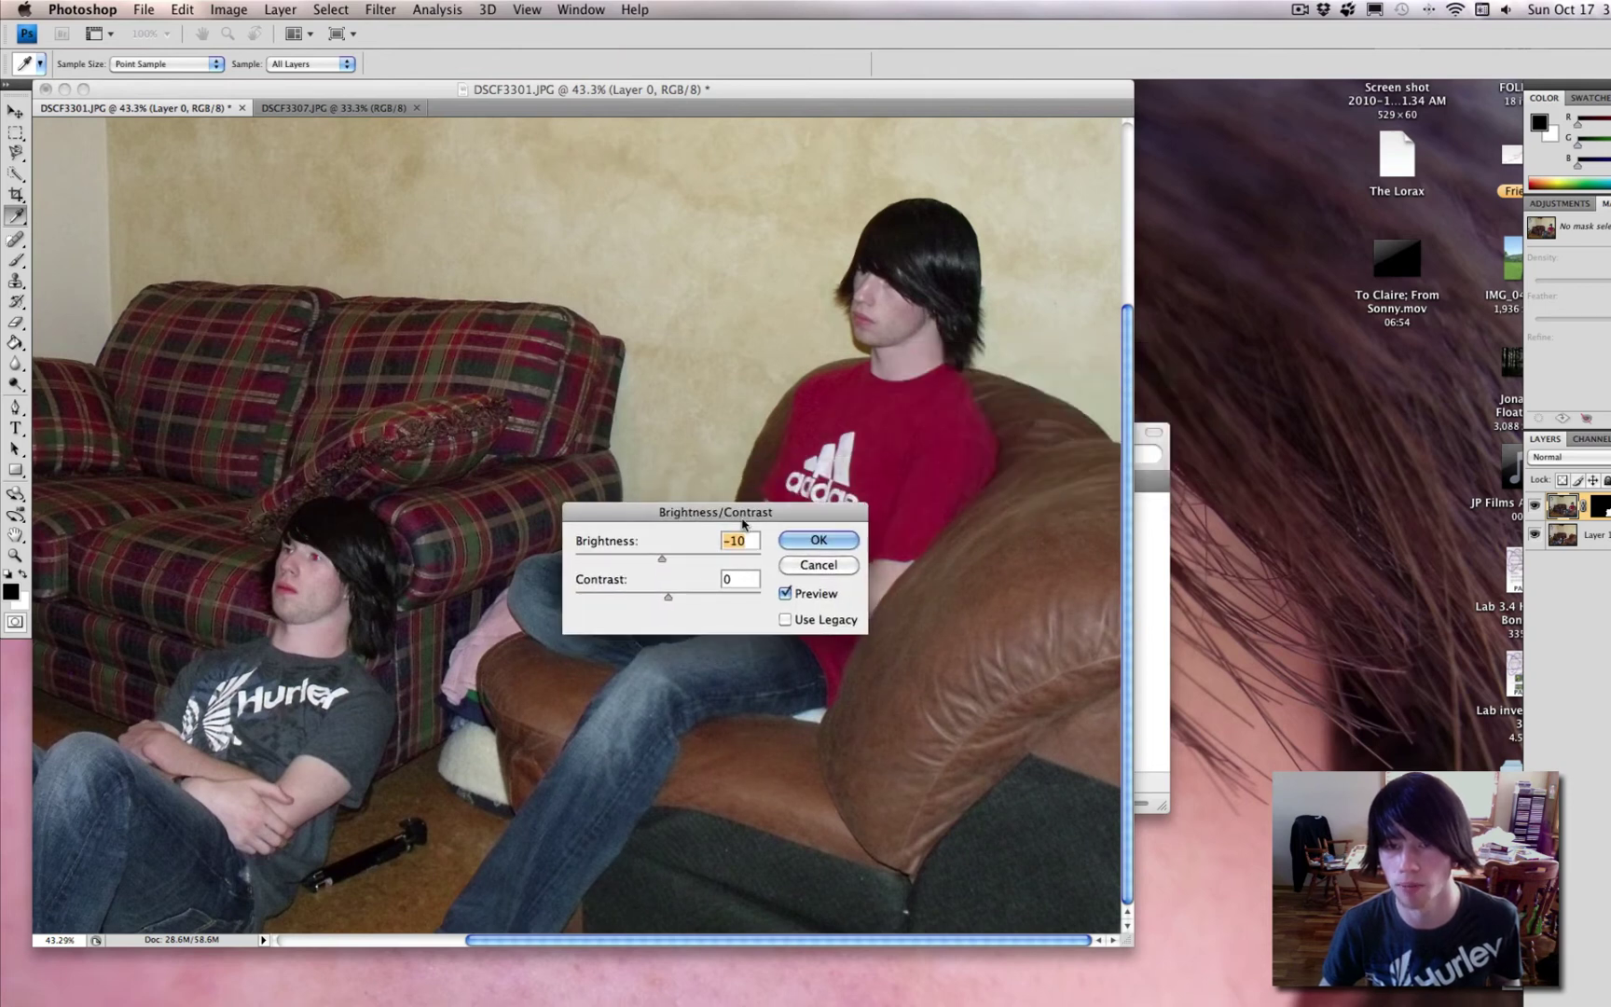
click(802, 542)
key(b)
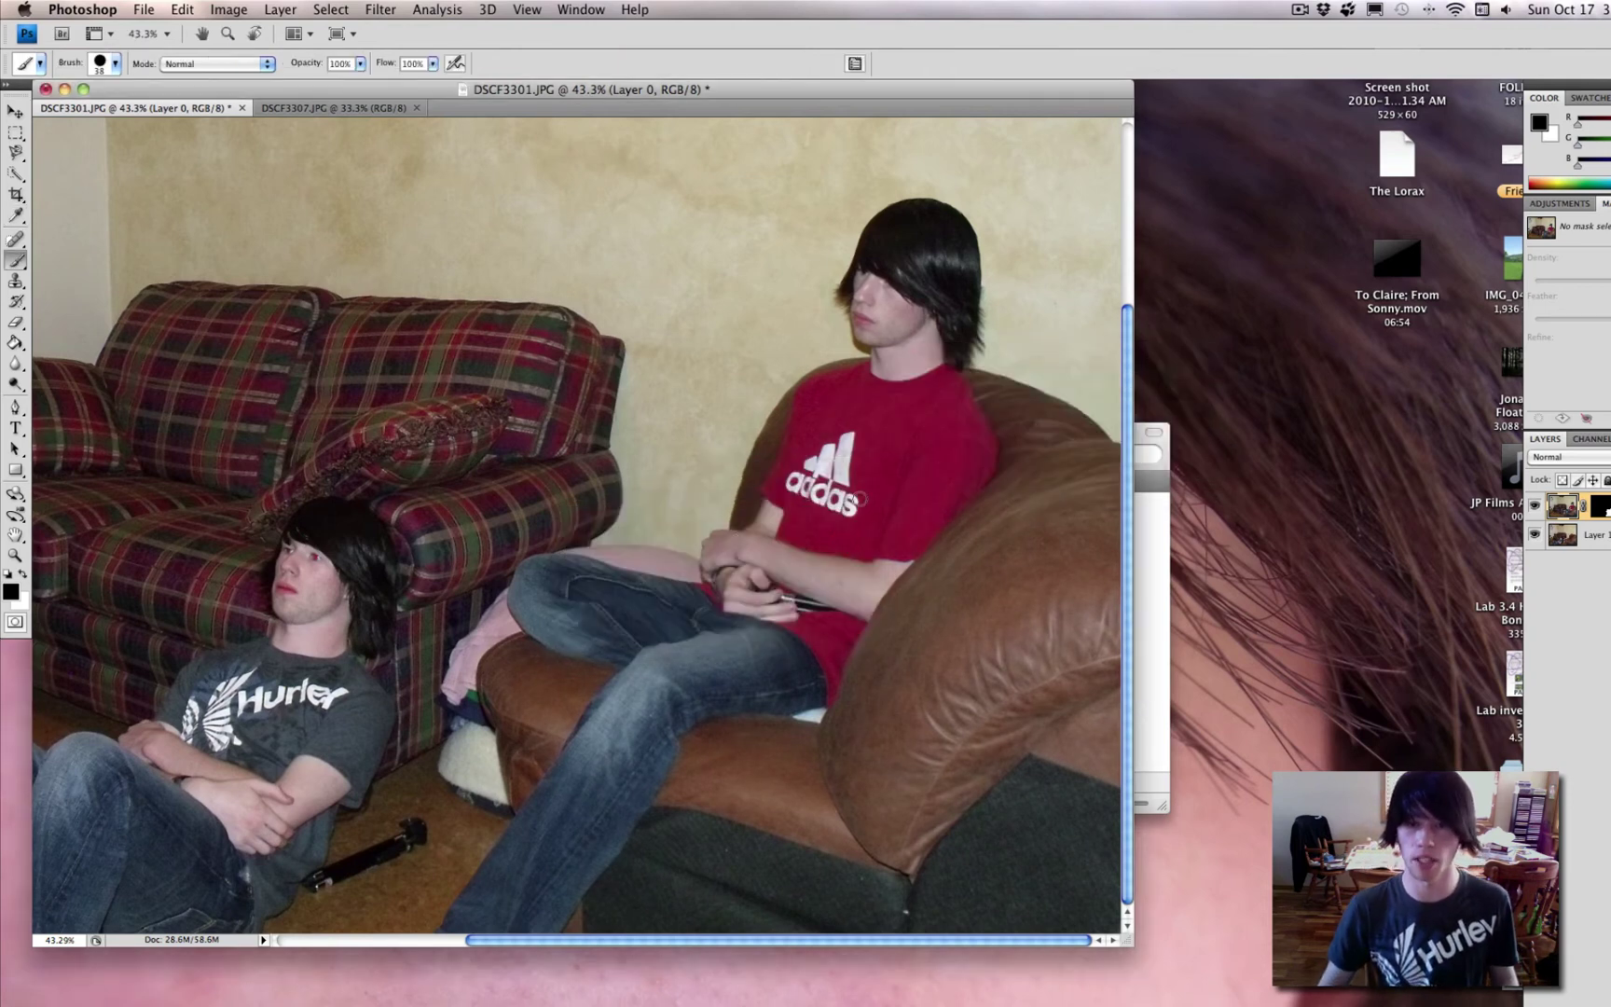
Step: Undo the stray dark dab beside the hair, then target Layer 0's mask with white as the painting colour
key(super+z)
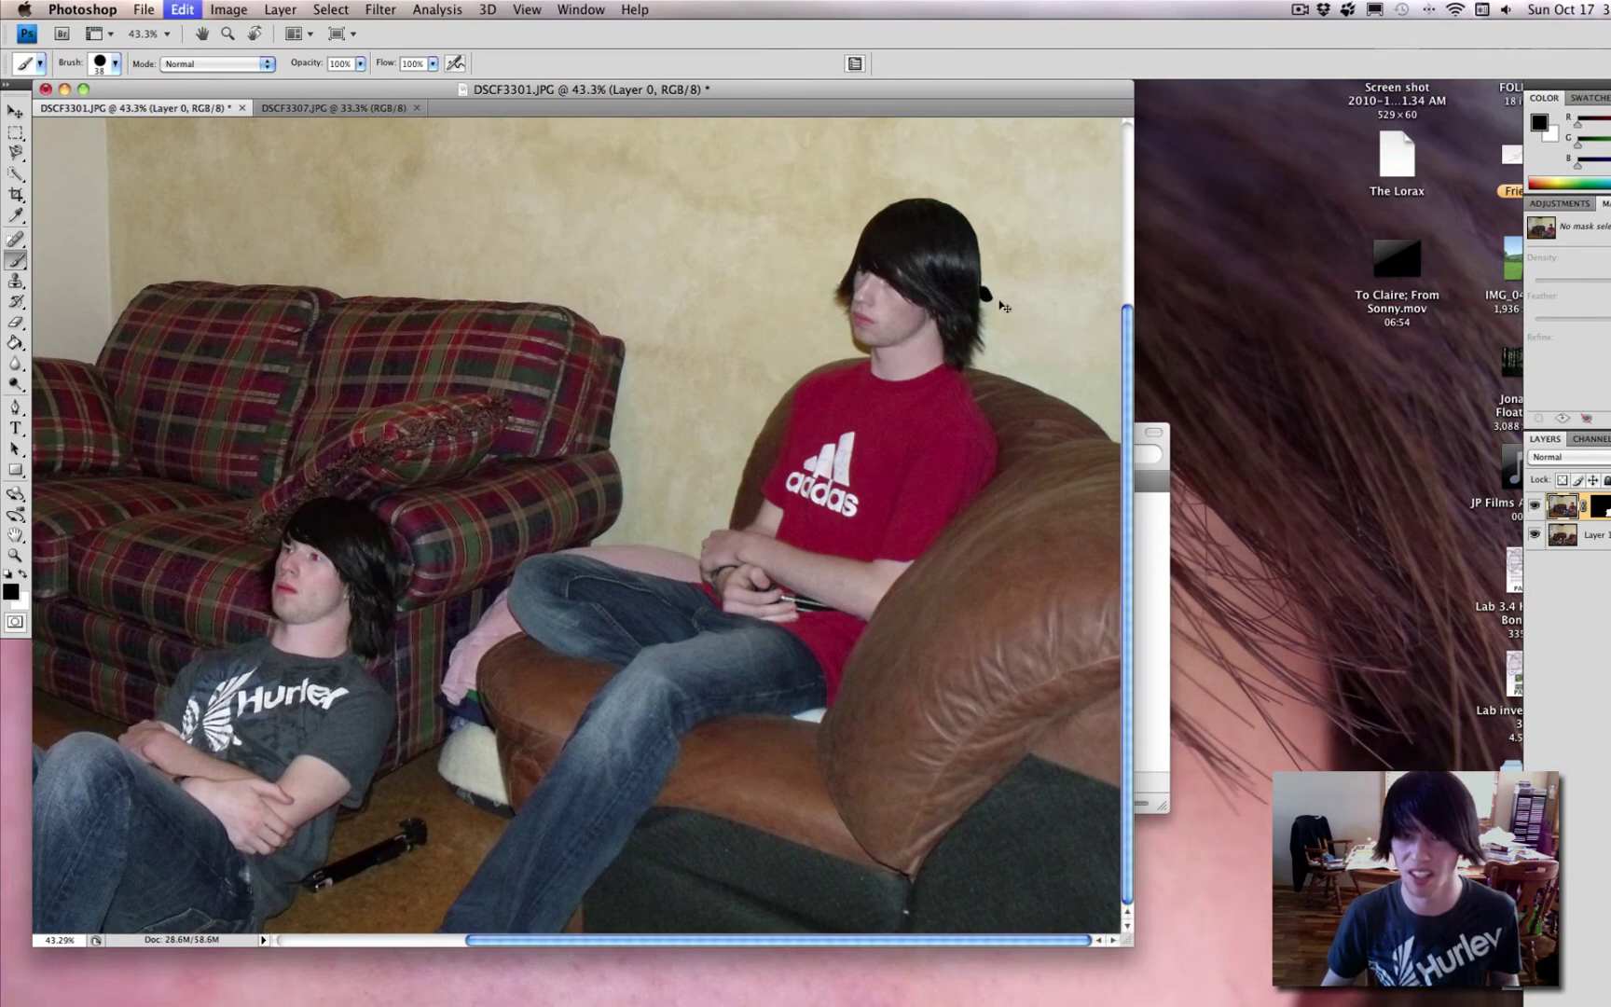
click(1596, 506)
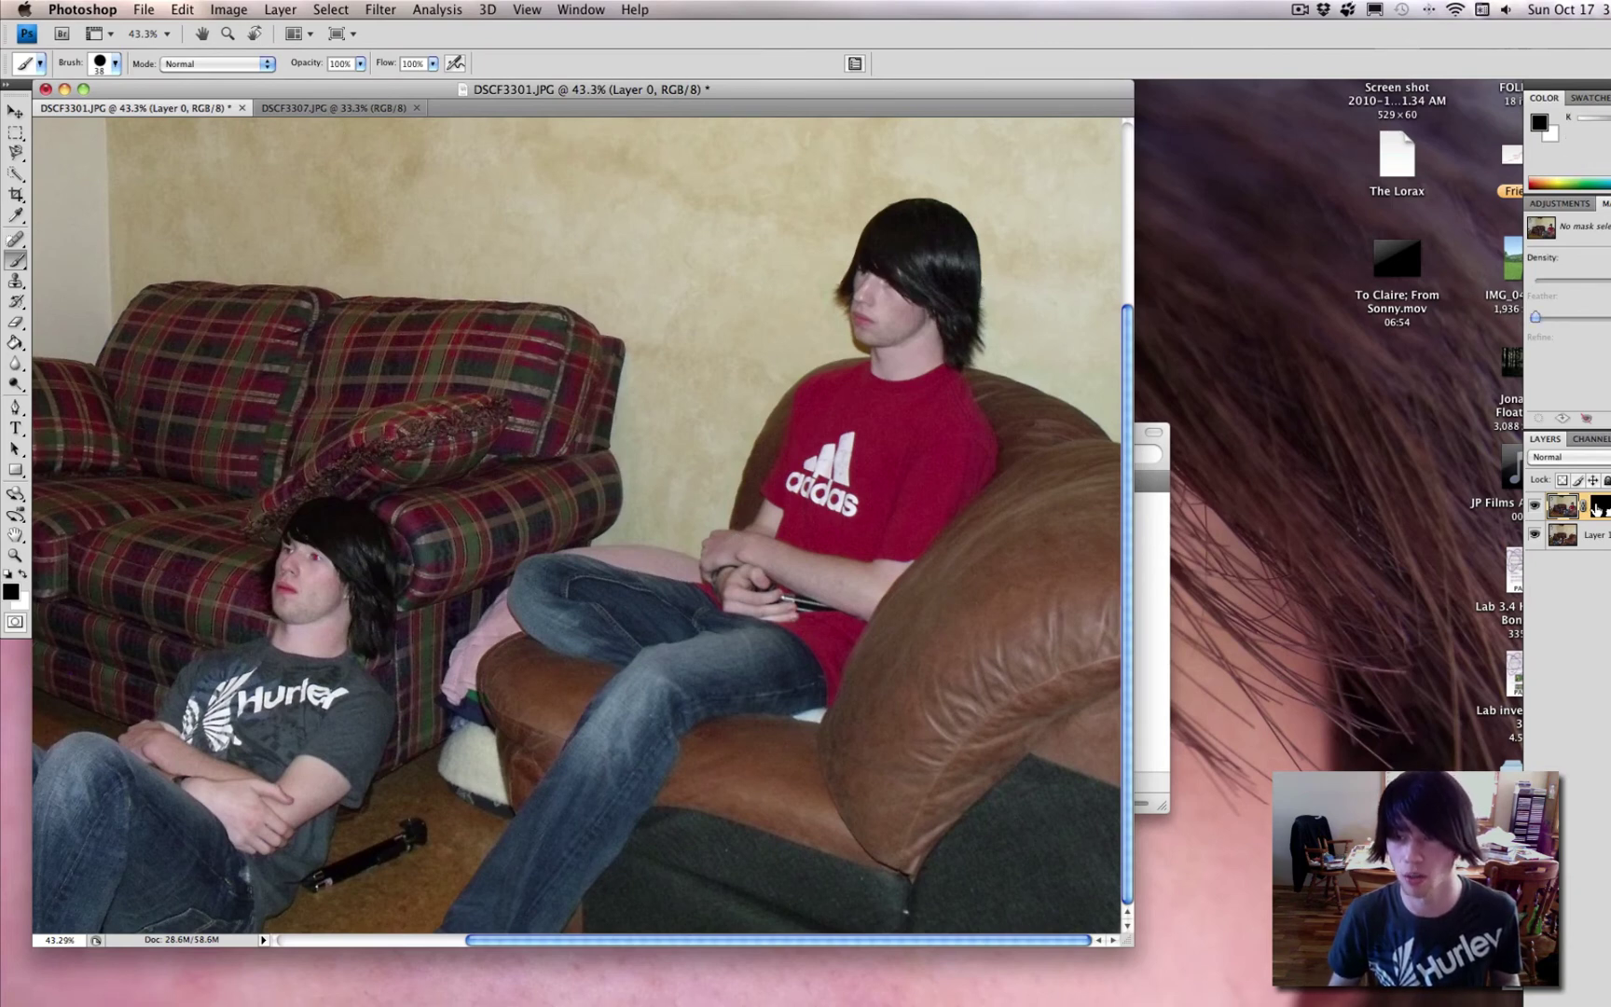
key(x)
scroll(456, 593, left, 6)
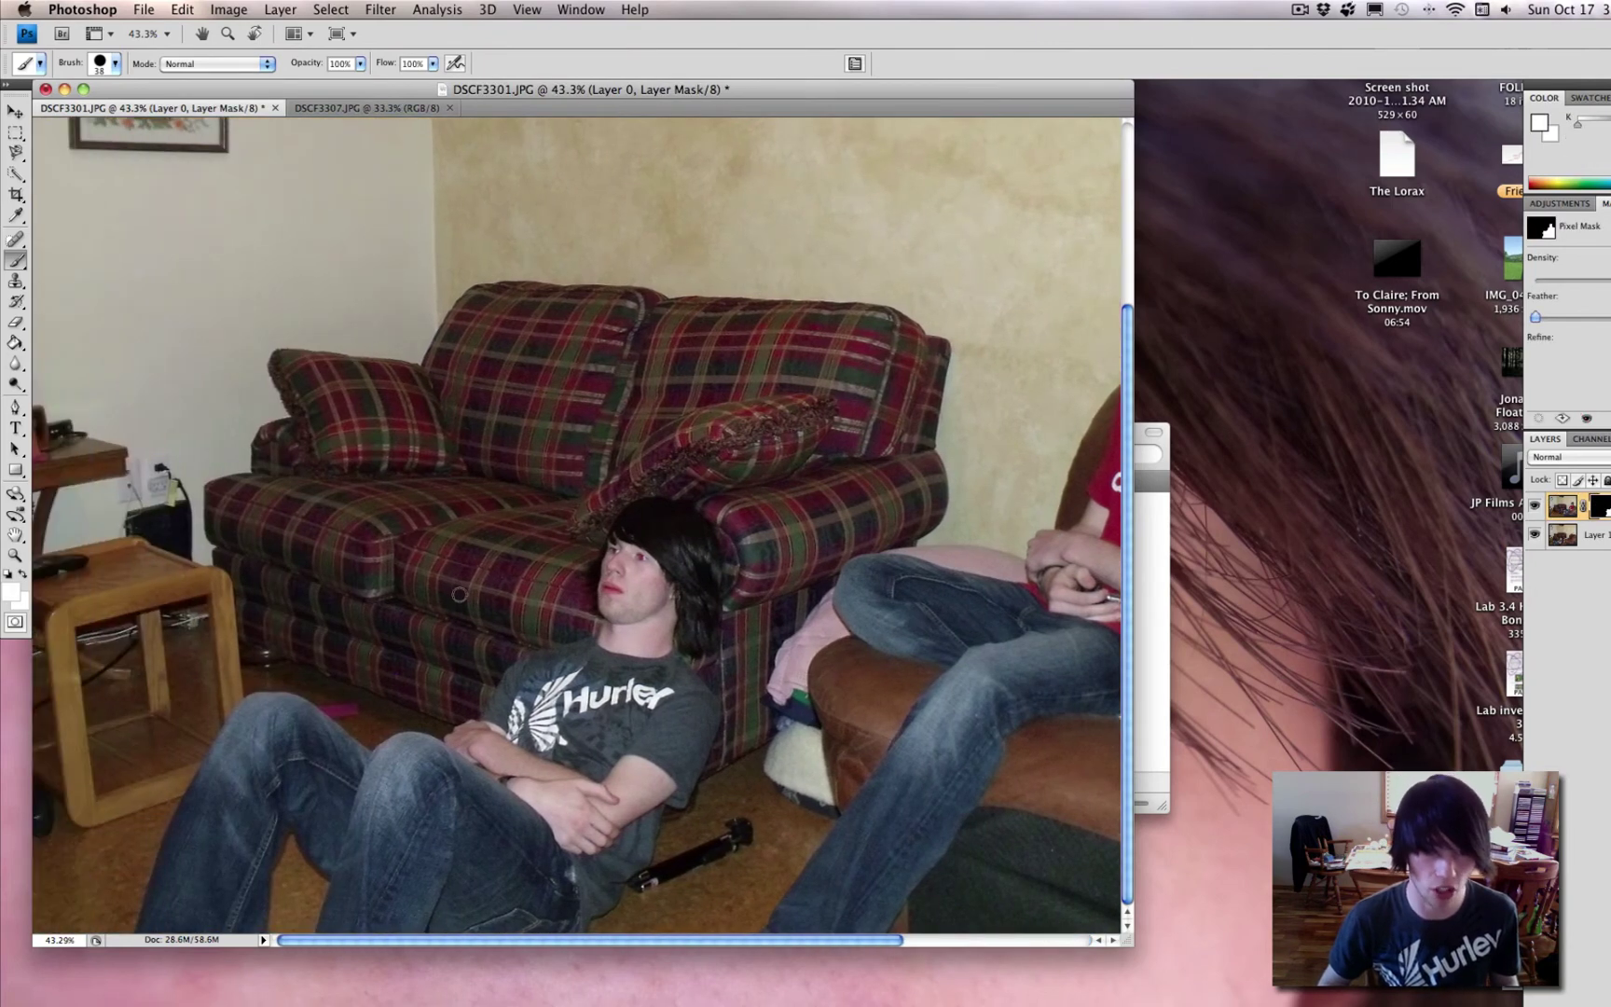
scroll(547, 601, right, 6)
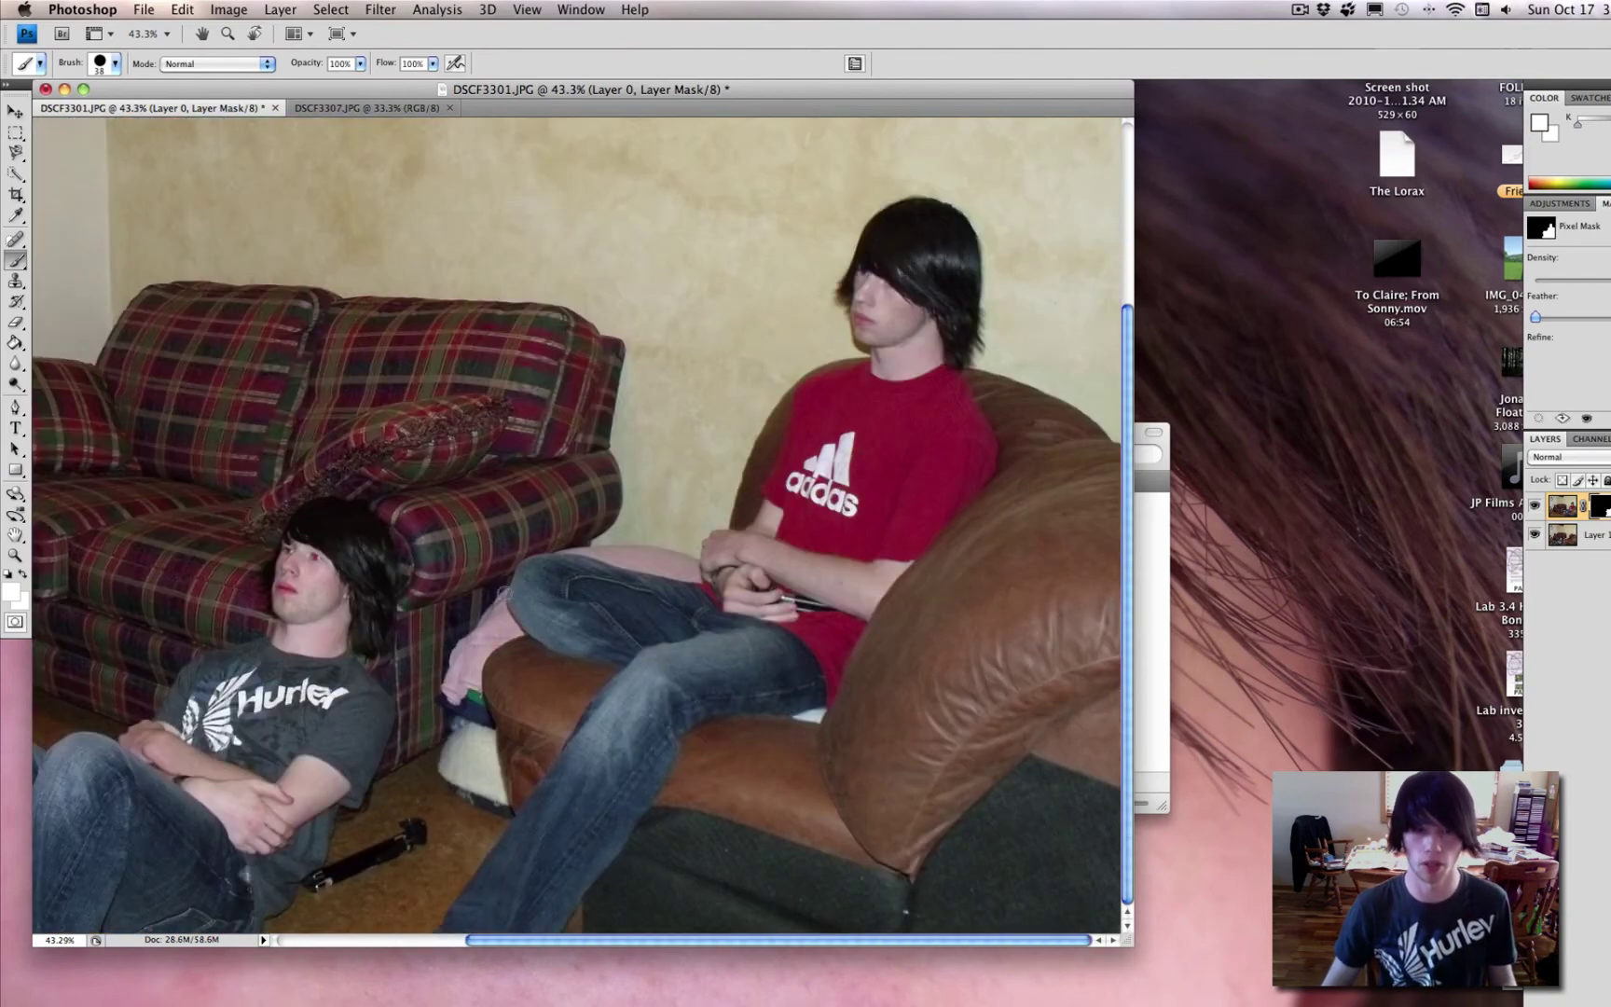
scroll(825, 524, down, 5)
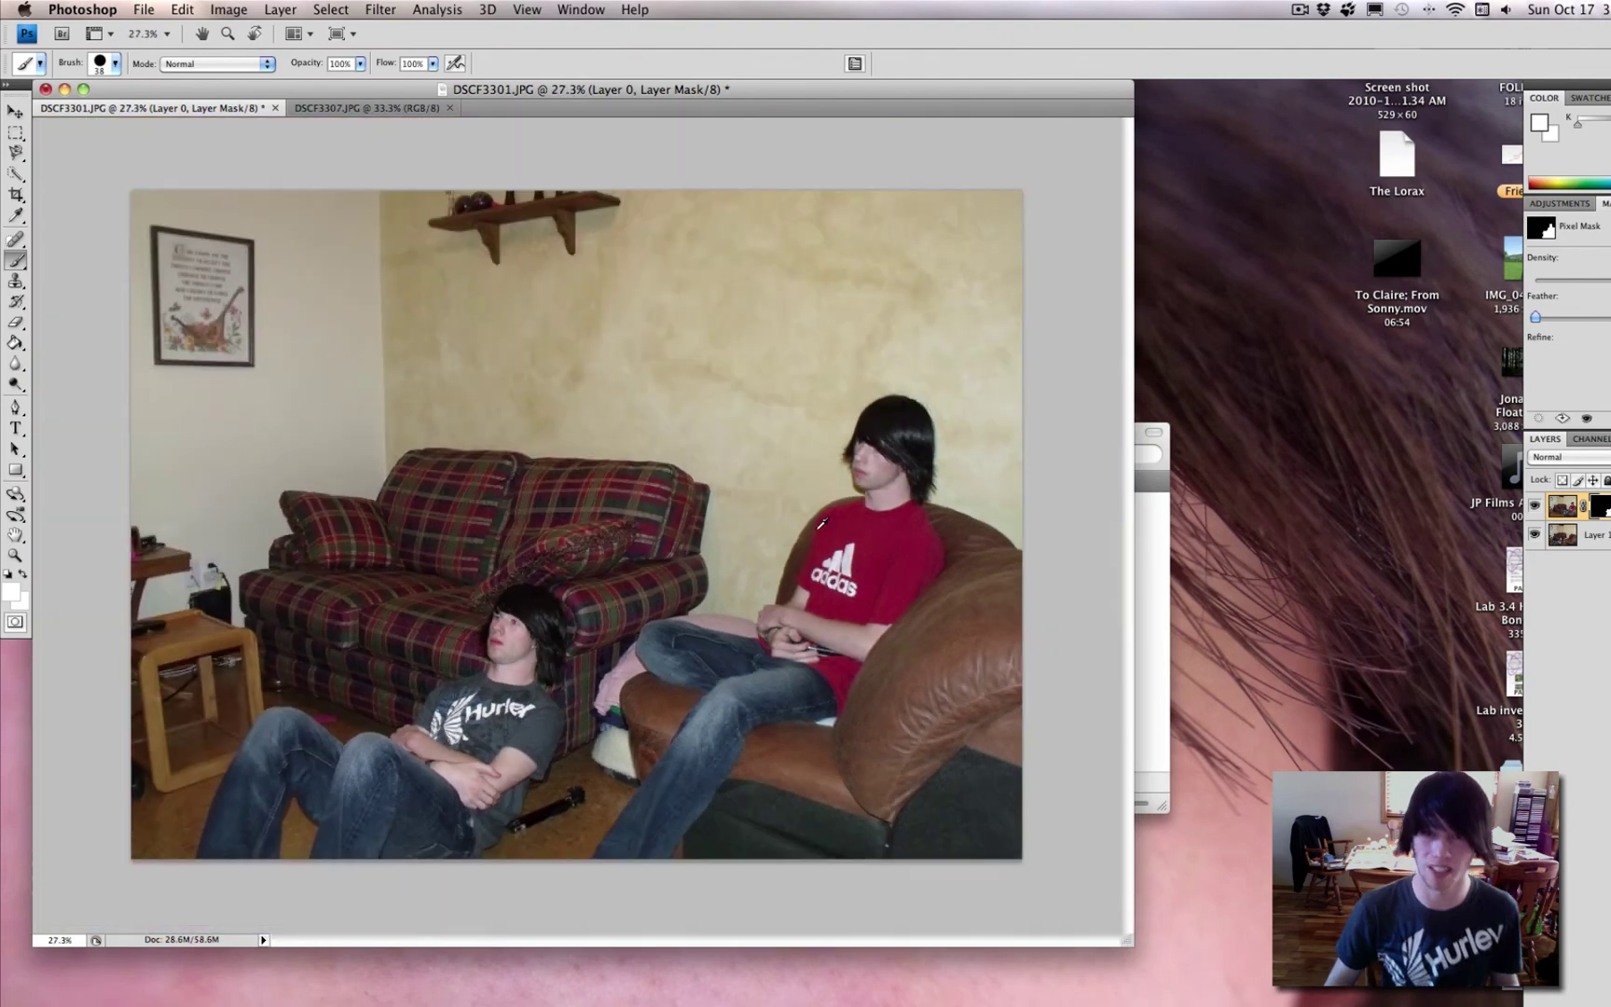
scroll(822, 524, up, 1)
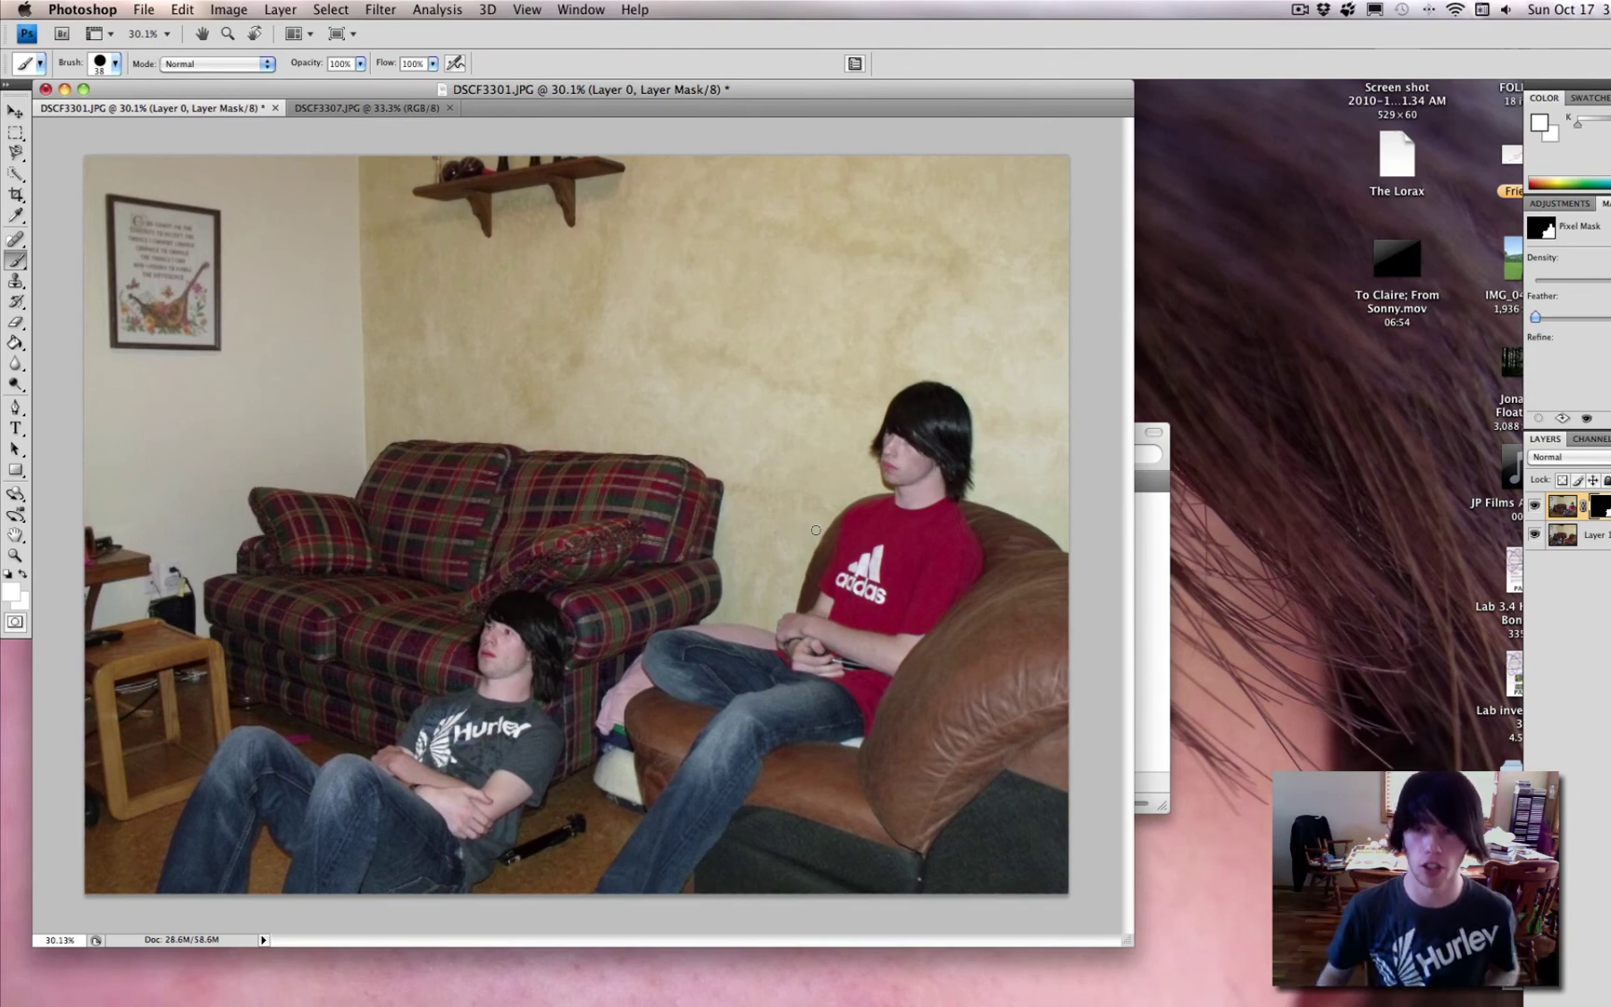
Step: Close the Pepp folder window and open the finished 'Final' photo full size in iPhoto
click(1158, 467)
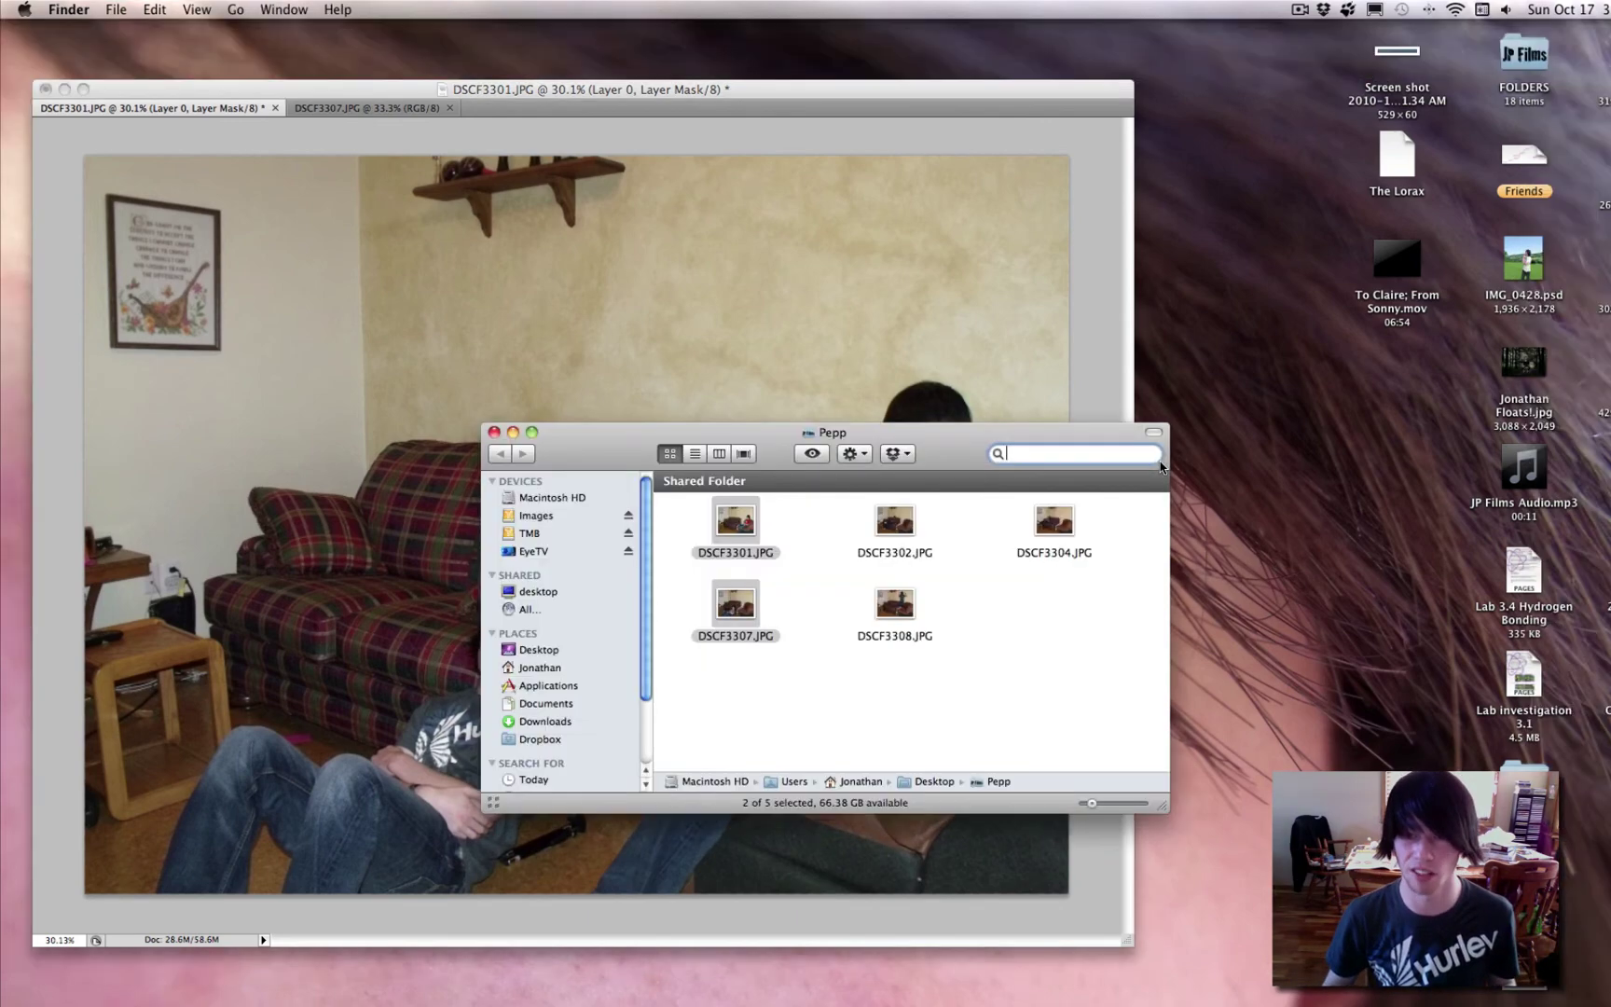
click(493, 432)
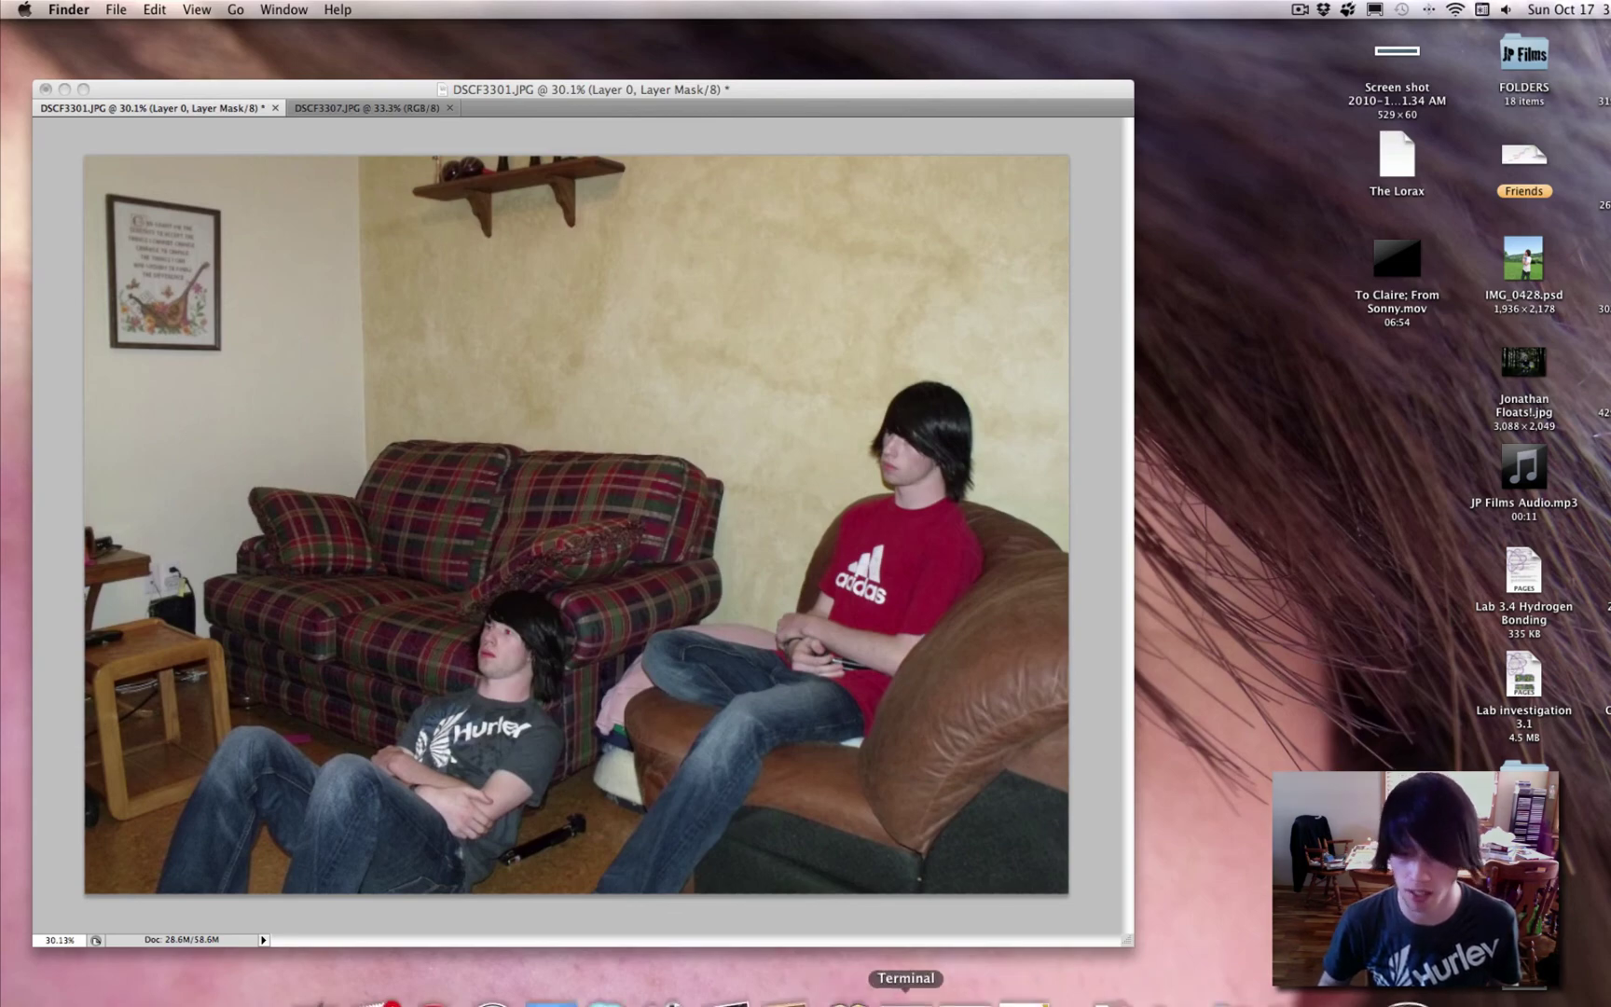
click(727, 996)
double_click(1528, 345)
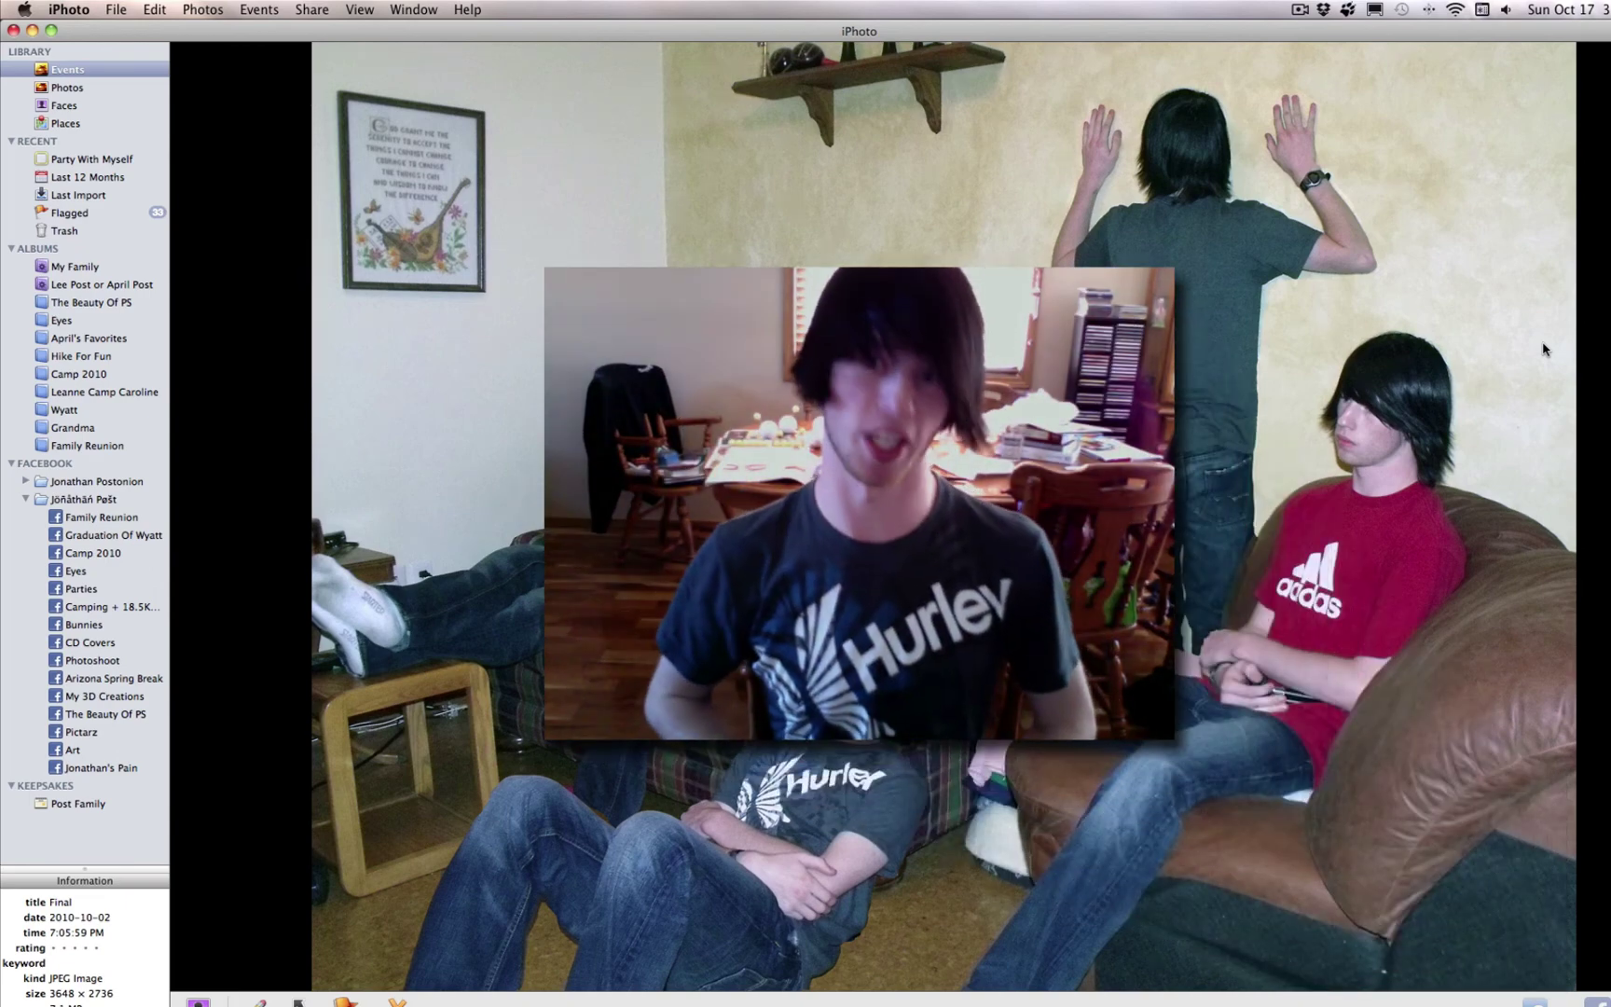
Step: Close iPhoto and reposition the DSCF3301.JPG composite document window in Photoshop
key(super+q)
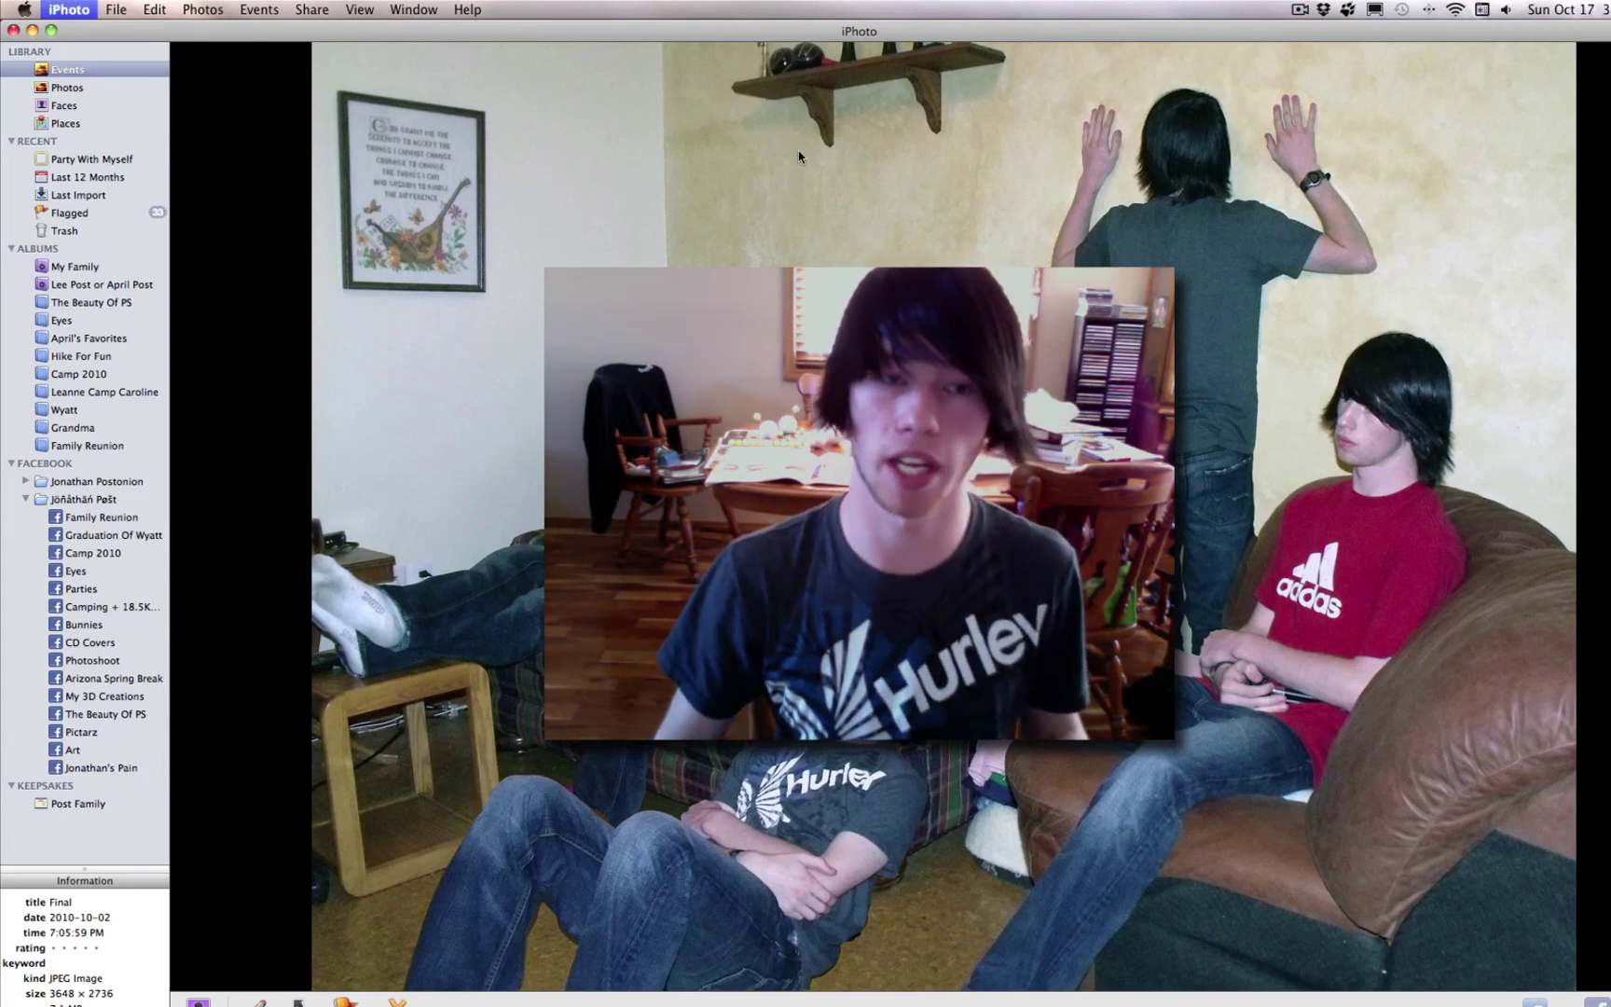
click(13, 31)
drag(671, 90, 866, 130)
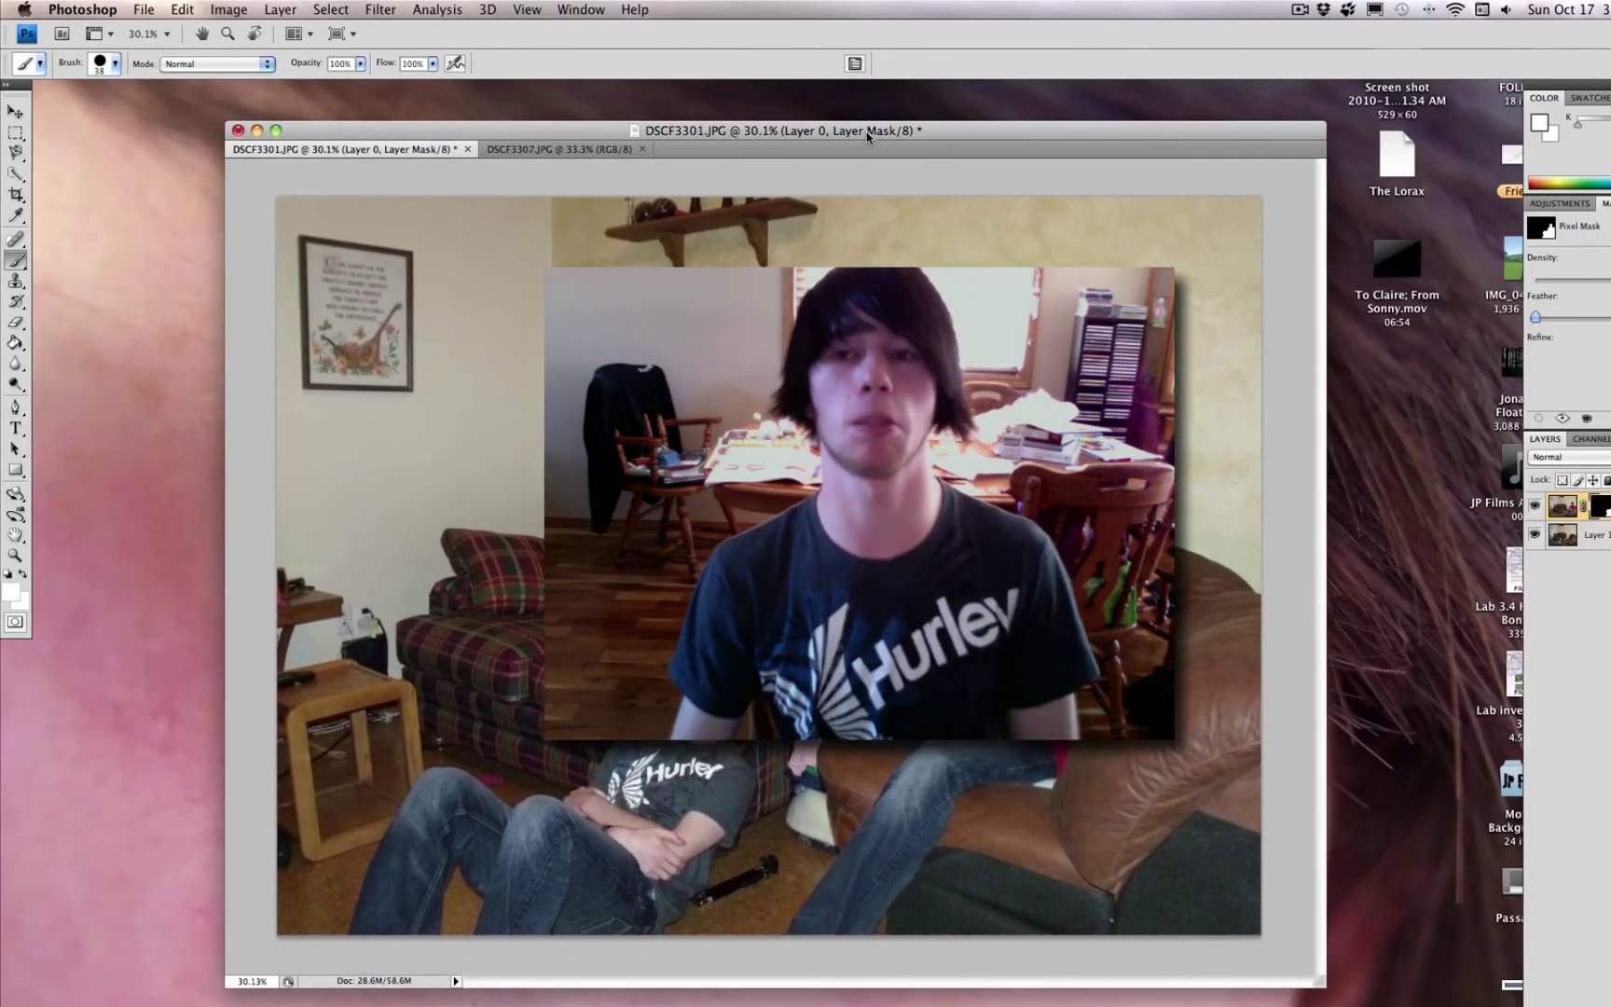